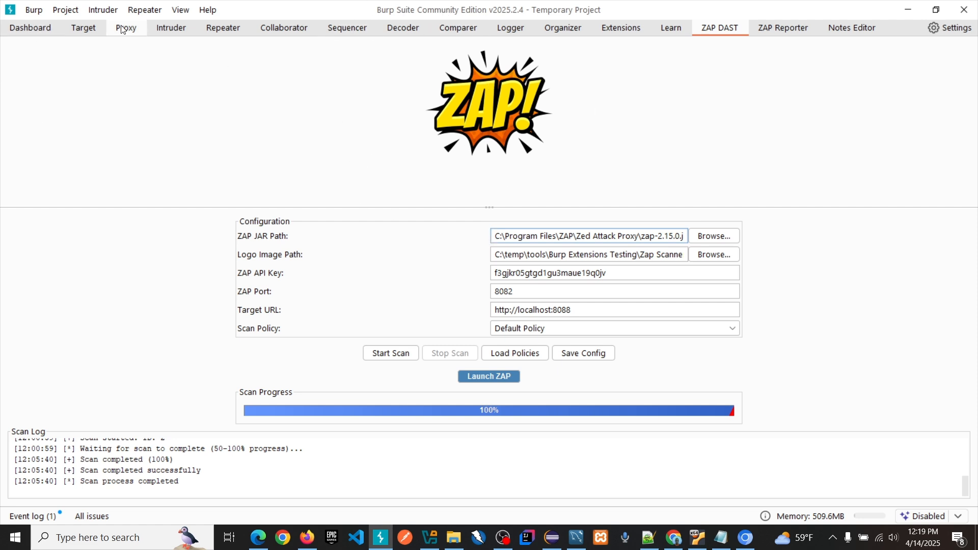
Step: Open the Dashboard to view the live passive crawl task and its summary
left_click(40, 31)
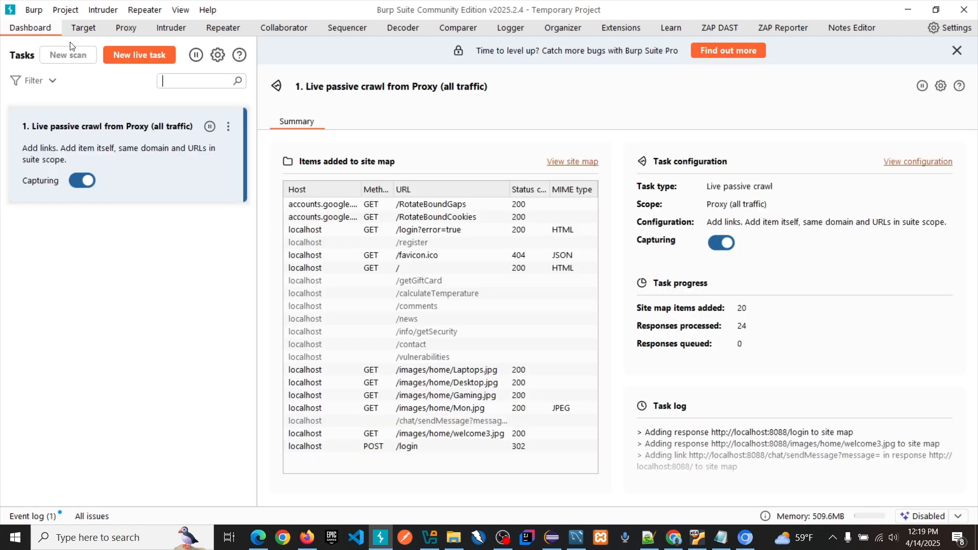
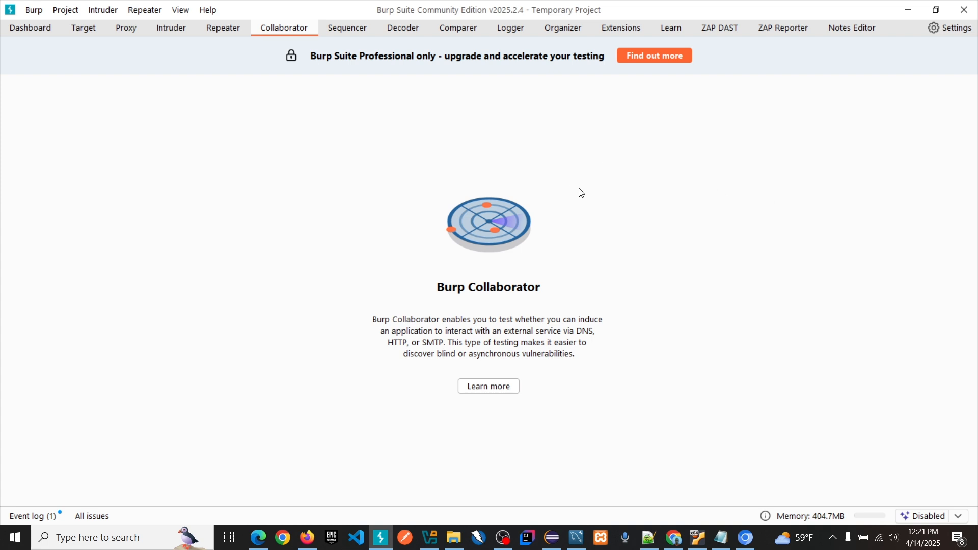
Step: View the ZAP DAST scan configuration, check the ZAP extensions among the installed Burp extensions, and return to ZAP DAST
left_click(722, 32)
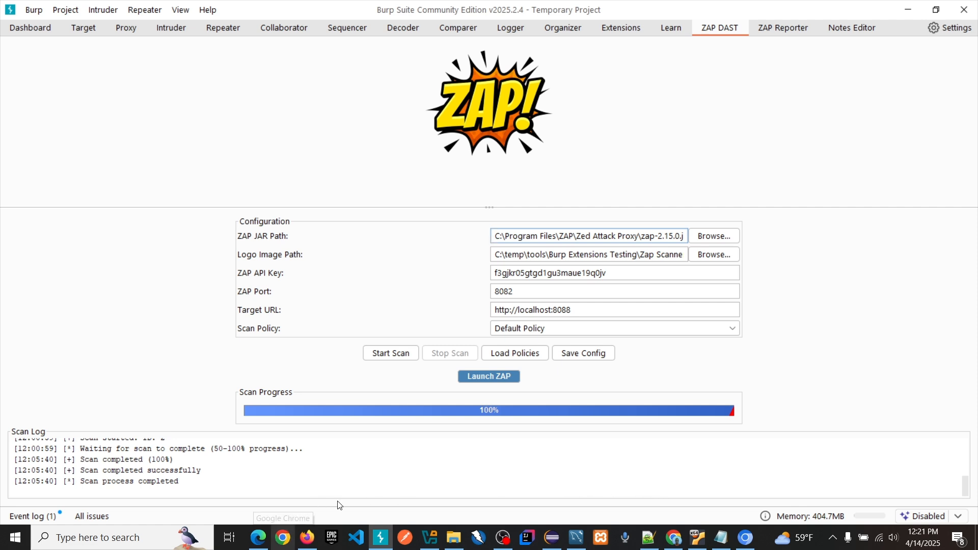
left_click(621, 27)
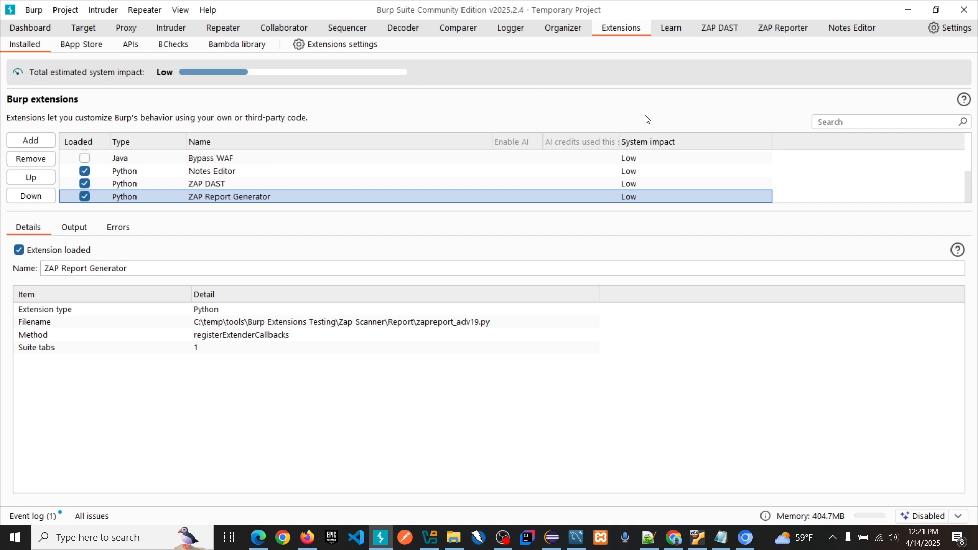
left_click(720, 28)
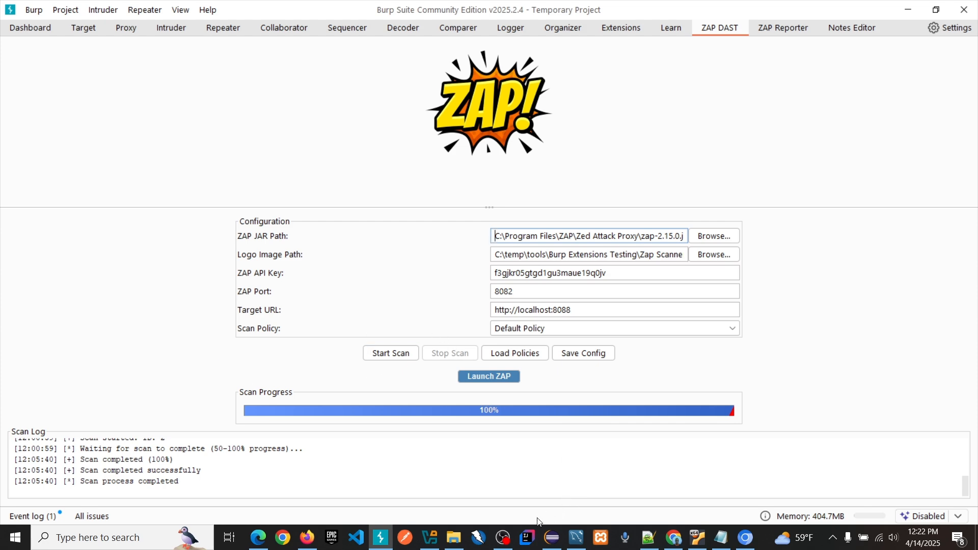
Step: Switch to Eclipse to check the running Auth2Application's console output, and return to Burp Suite
left_click(552, 537)
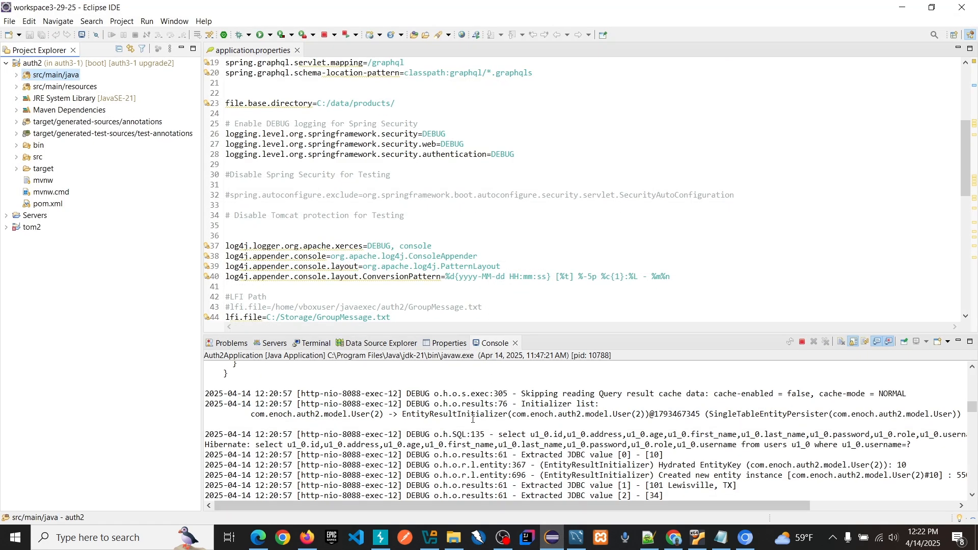
left_click(902, 8)
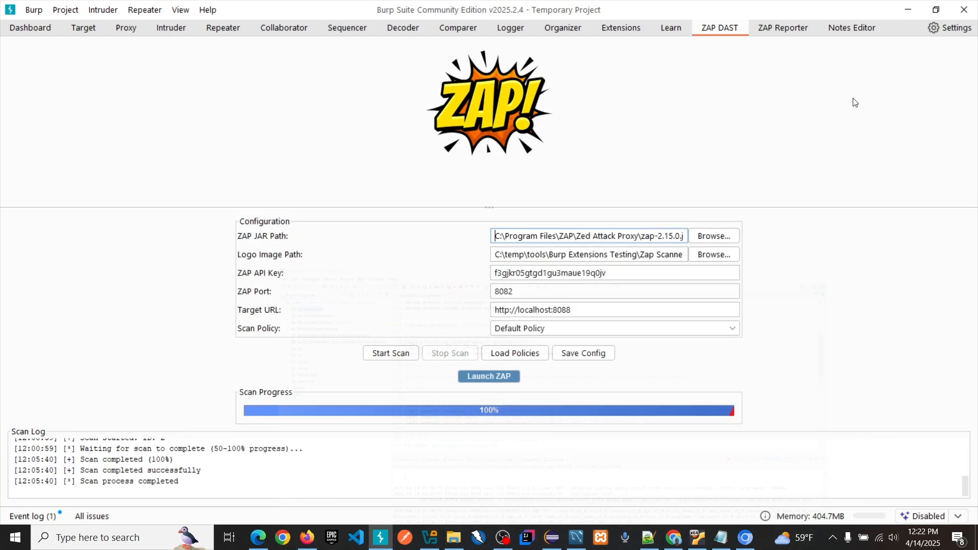
Step: Switch to Chromium, load the target application's home page at localhost:8088, and return to Burp Suite
mouse_move(745, 538)
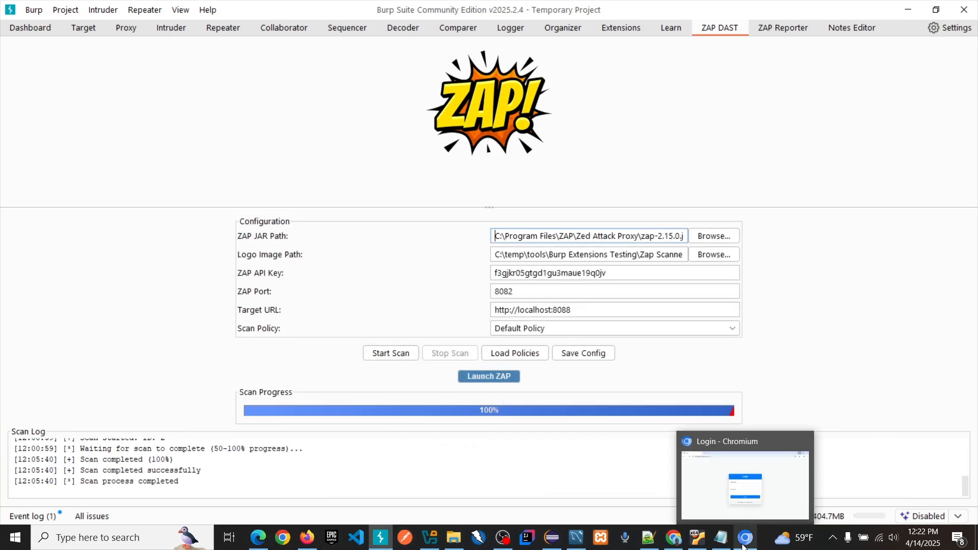
left_click(742, 513)
left_click(248, 41)
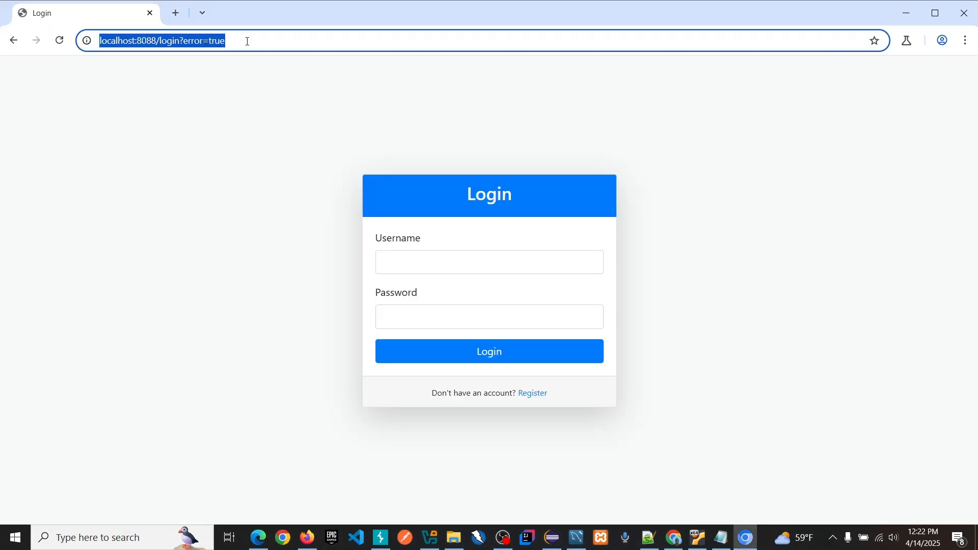
double_click(247, 41)
key("BackSpace")
key("BackSpace")
key("BackSpace")
key("BackSpace")
key("BackSpace")
key("BackSpace")
key("BackSpace")
key("BackSpace")
key("BackSpace")
key("BackSpace")
key("BackSpace")
key("BackSpace")
key("BackSpace")
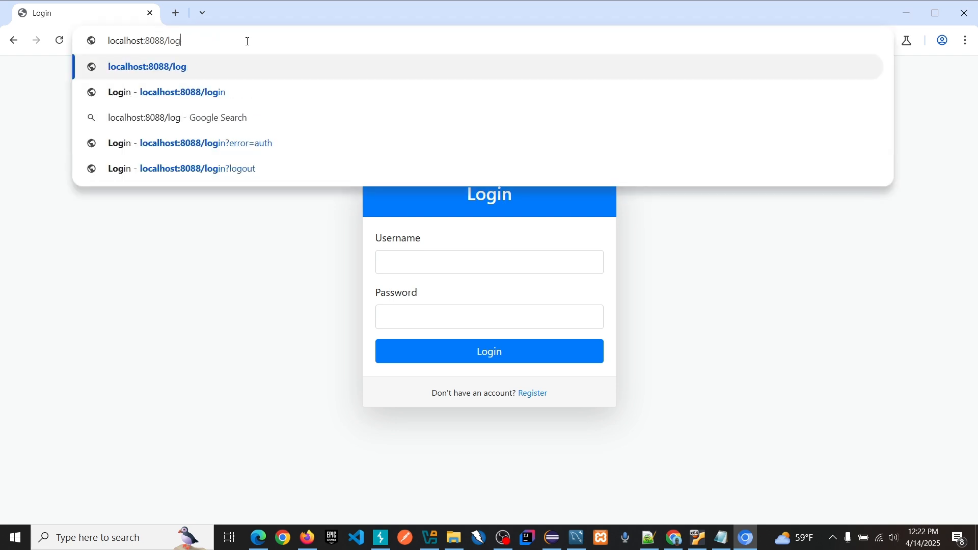
key("BackSpace")
key("Return")
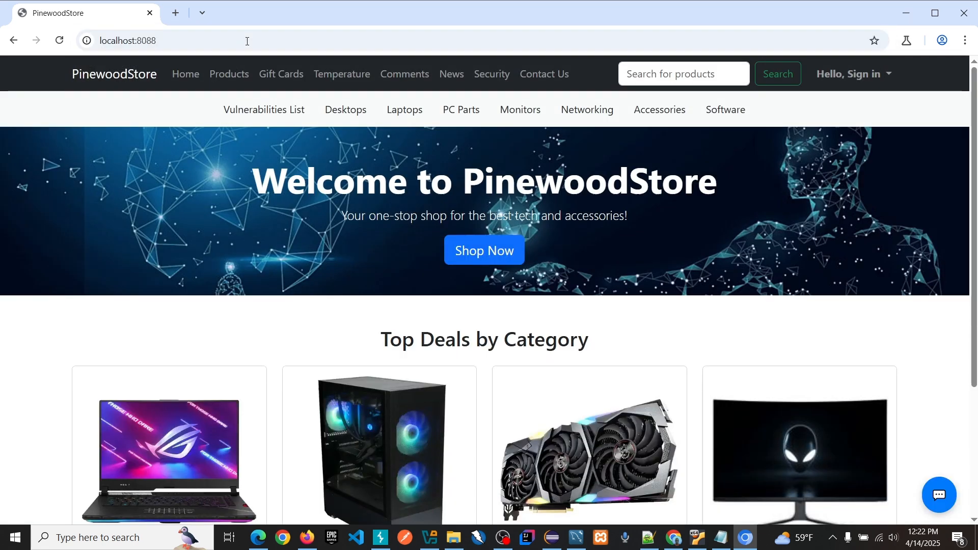
left_click(906, 12)
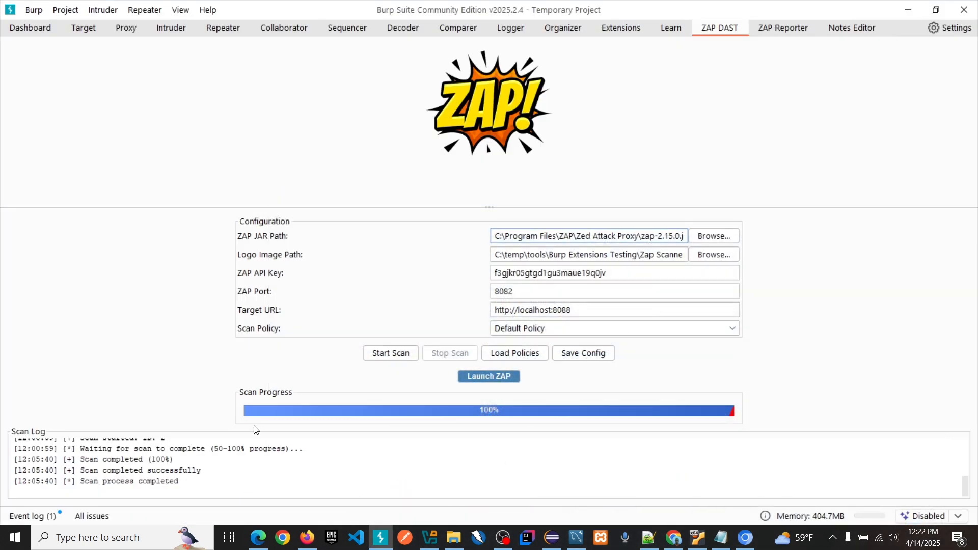
left_click(399, 355)
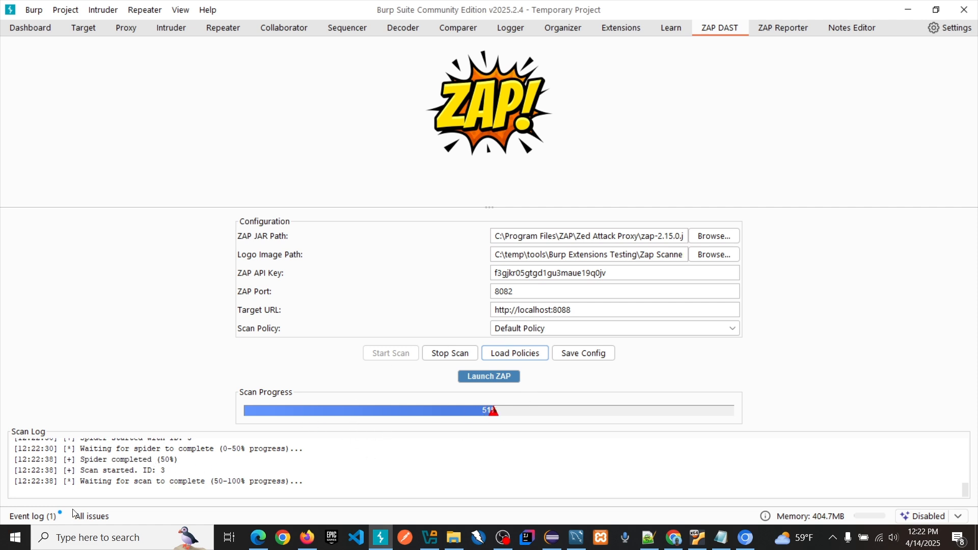
mouse_move(552, 543)
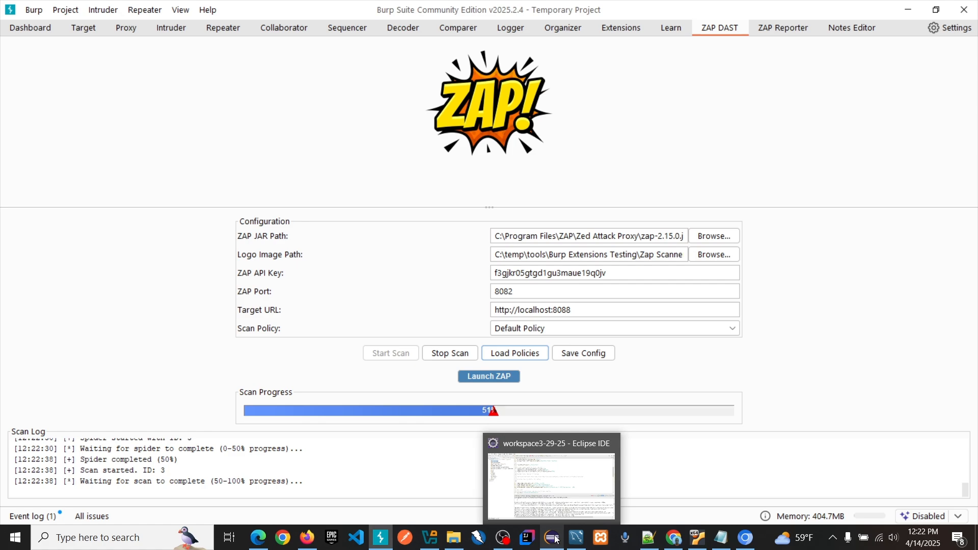
left_click(571, 506)
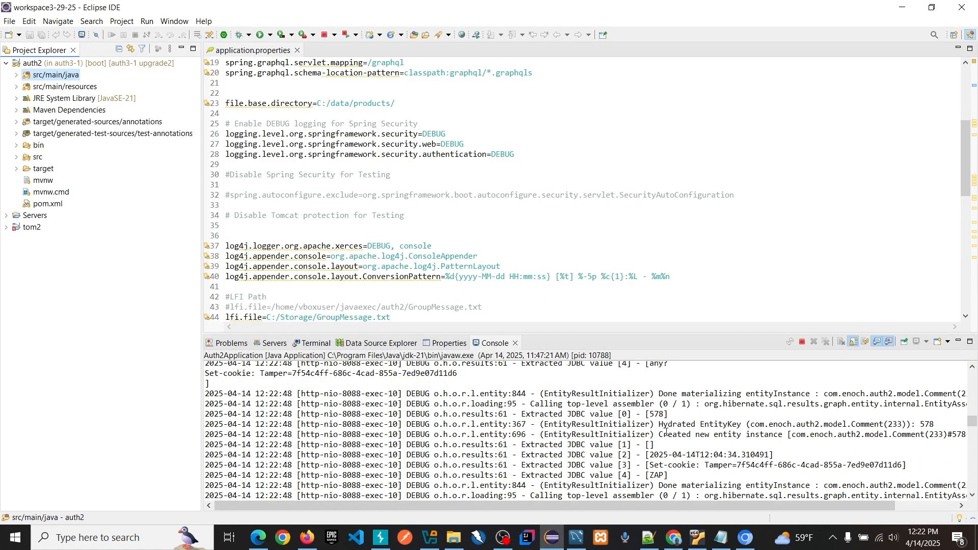
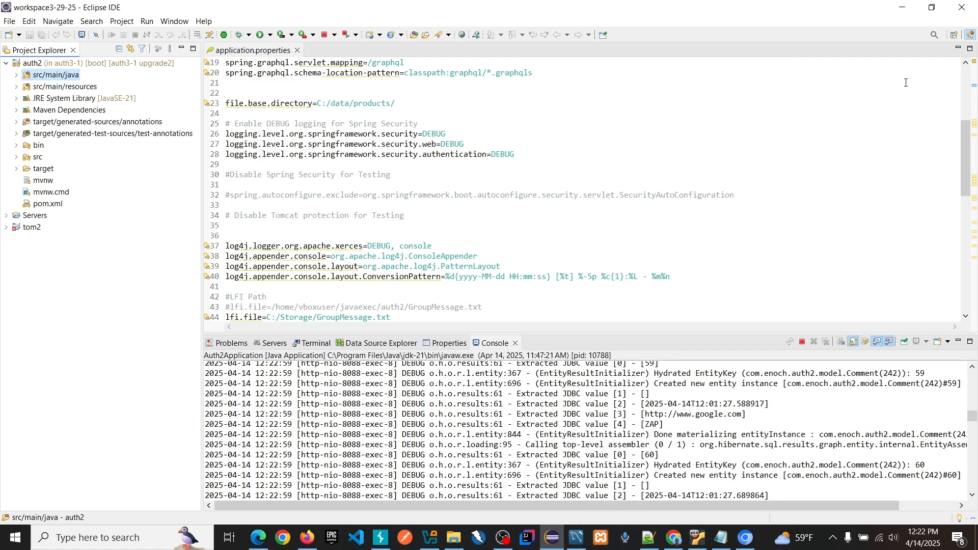
Step: Return to Burp Suite and view the ZAP Configuration section of ZAP Reporter, leaving the section collapsed
left_click(901, 8)
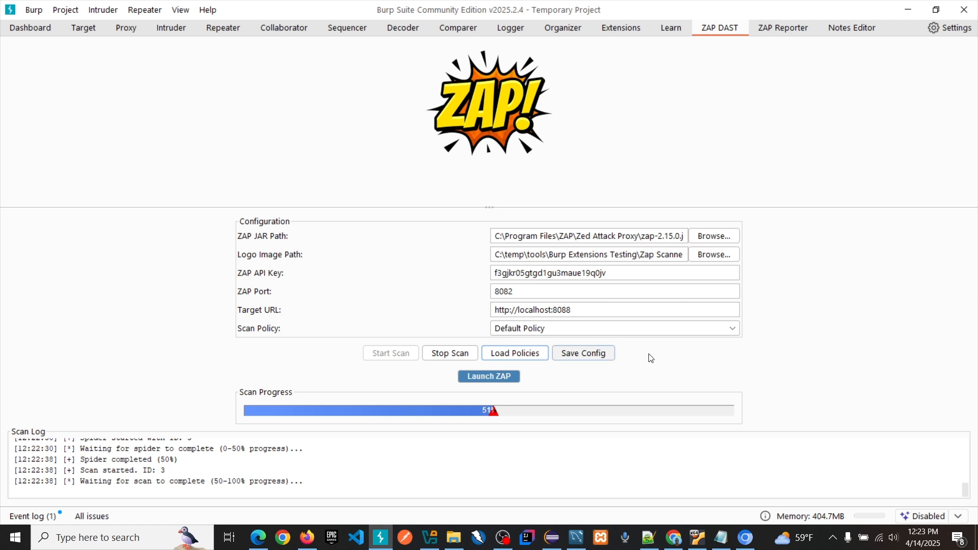
left_click(801, 35)
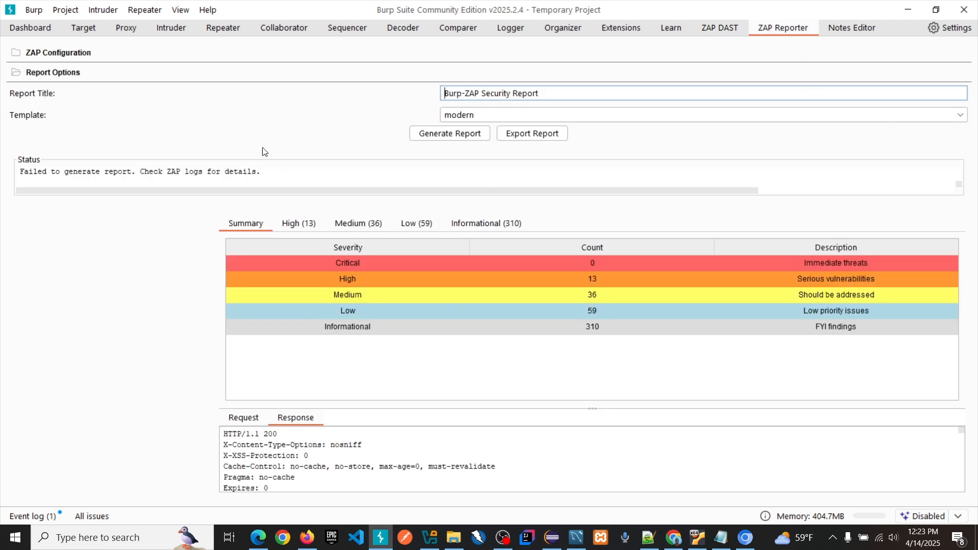
left_click(18, 53)
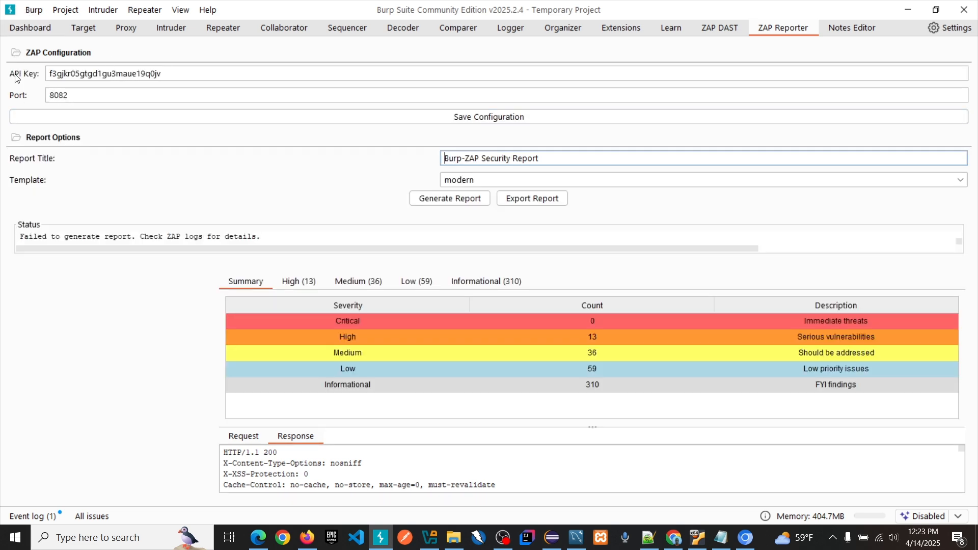
left_click(17, 53)
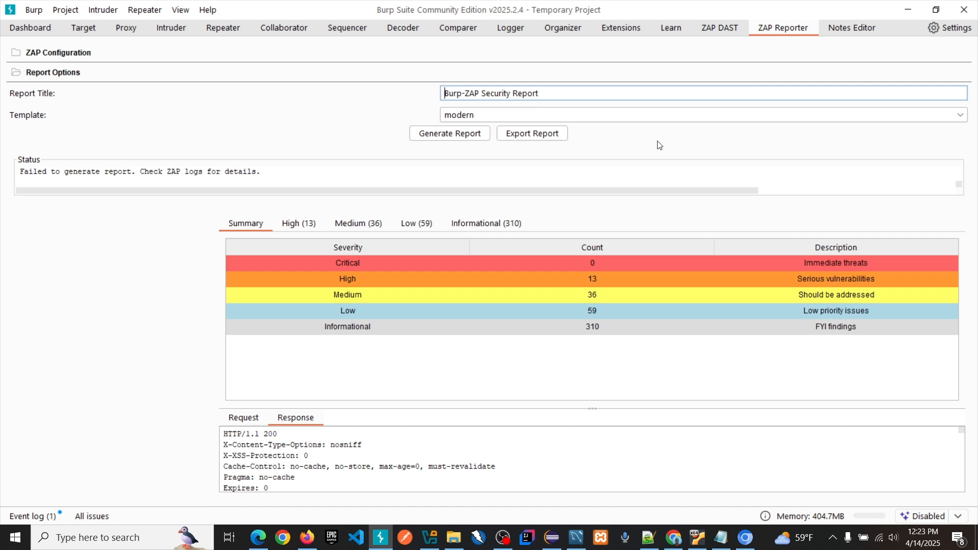
Step: Check the available report templates in ZAP Reporter, keep modern selected, and return to ZAP DAST
left_click(538, 116)
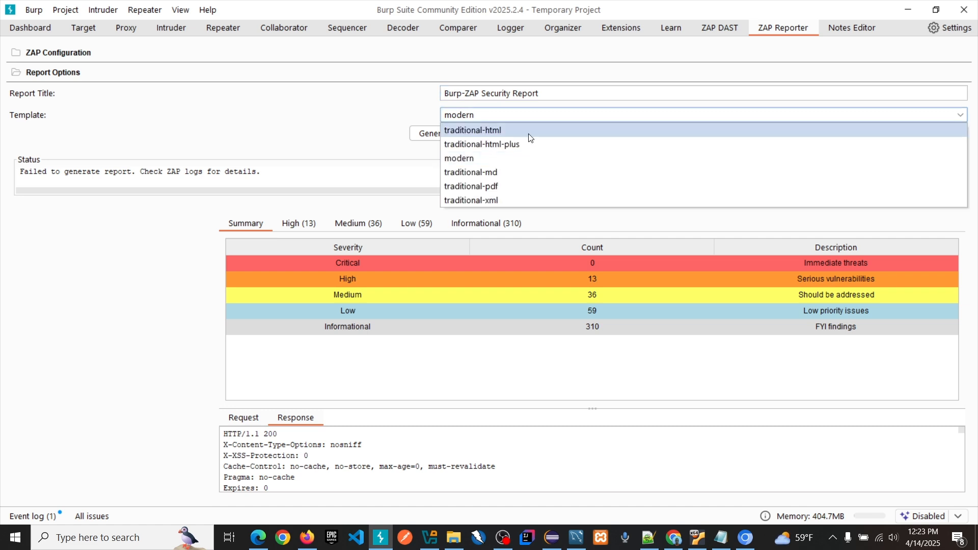
left_click(520, 166)
left_click(728, 28)
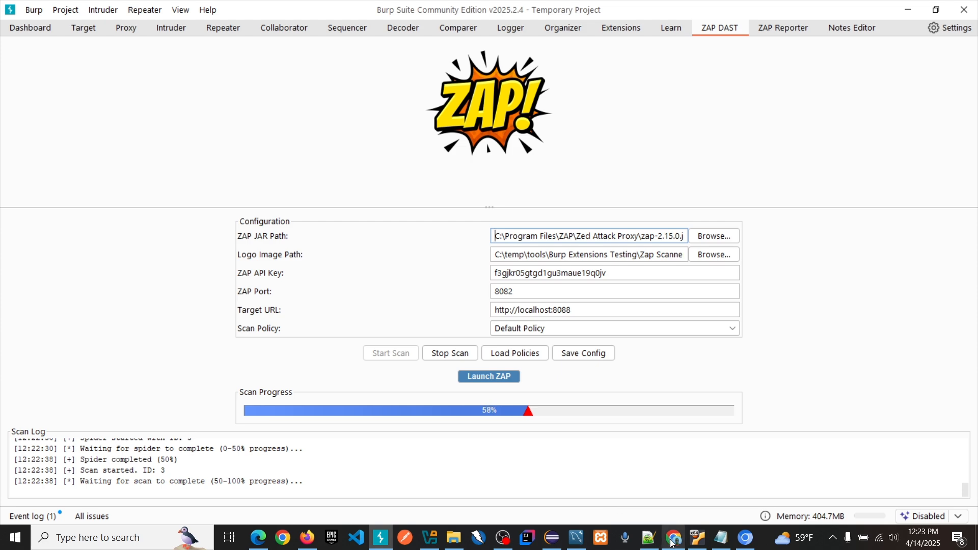
Step: Switch to Notepad++ to look through the extension code in zapreport_adv19.py, and return to Burp Suite
mouse_move(657, 537)
left_click(661, 513)
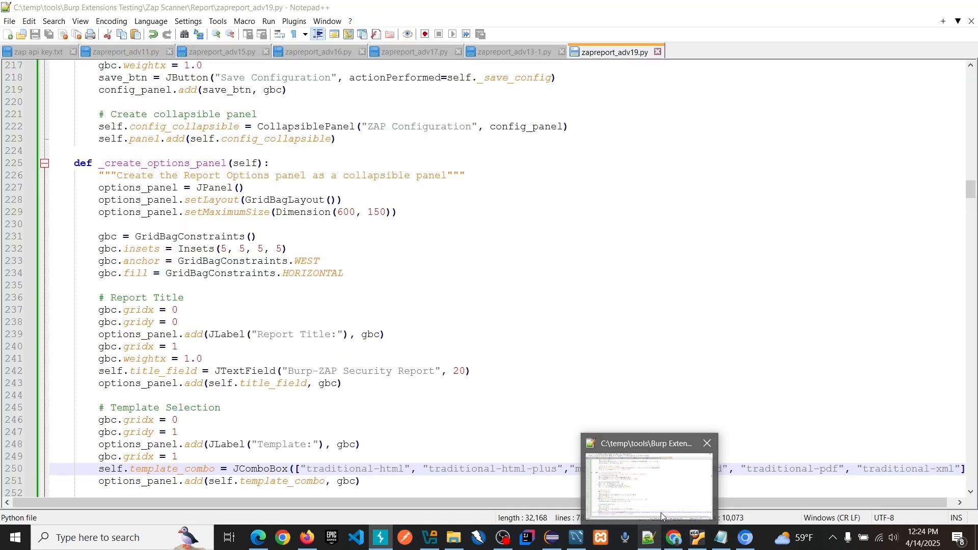
scroll(635, 234, "up", 13)
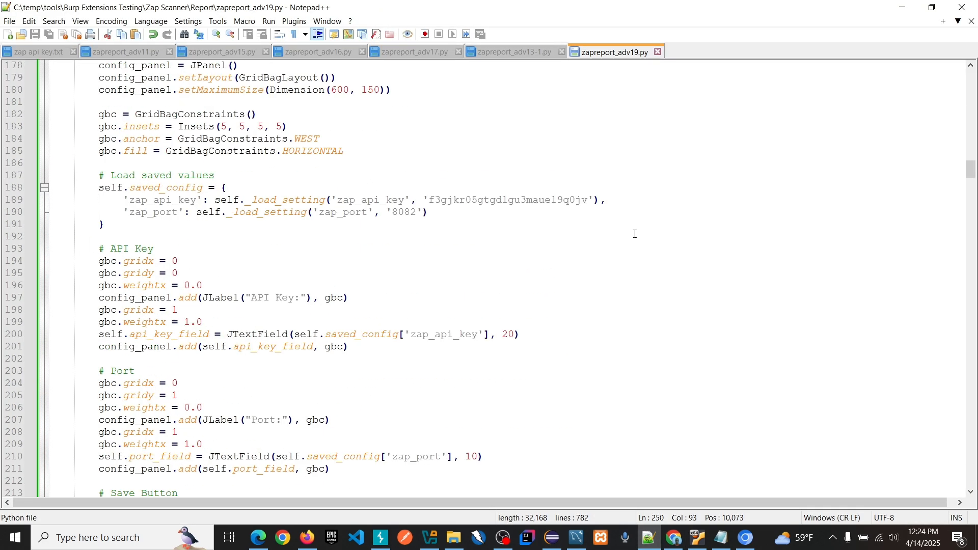
scroll(635, 234, "up", 20)
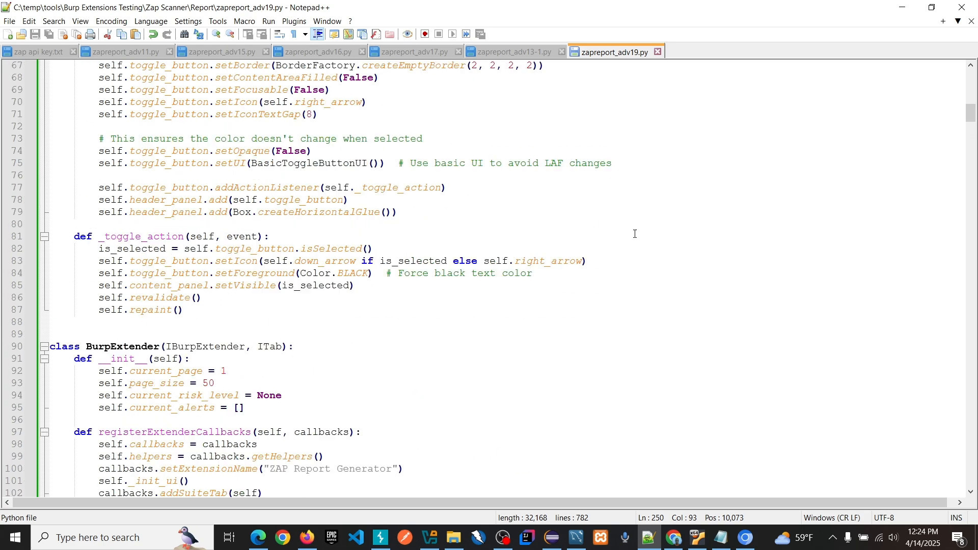
scroll(635, 234, "up", 20)
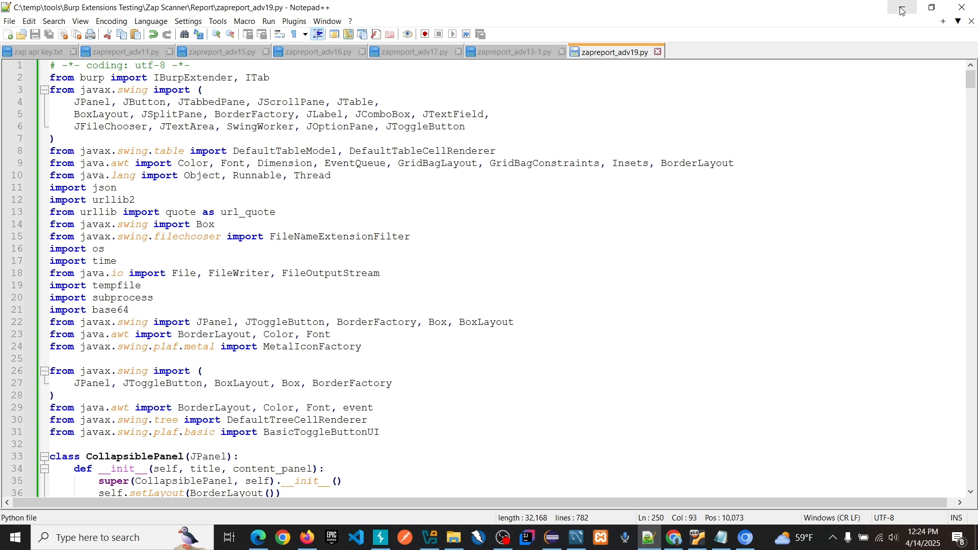
scroll(582, 278, "down", 15)
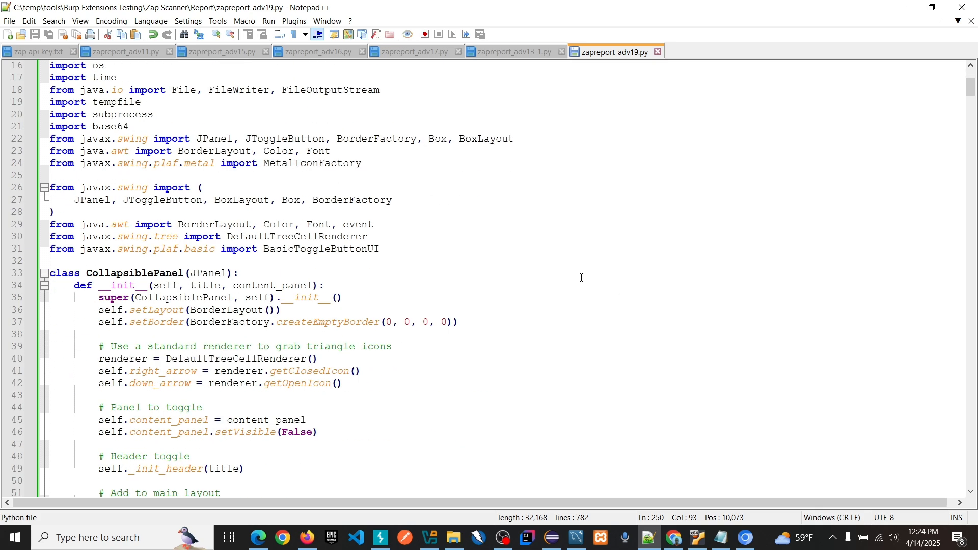
scroll(581, 277, "down", 4)
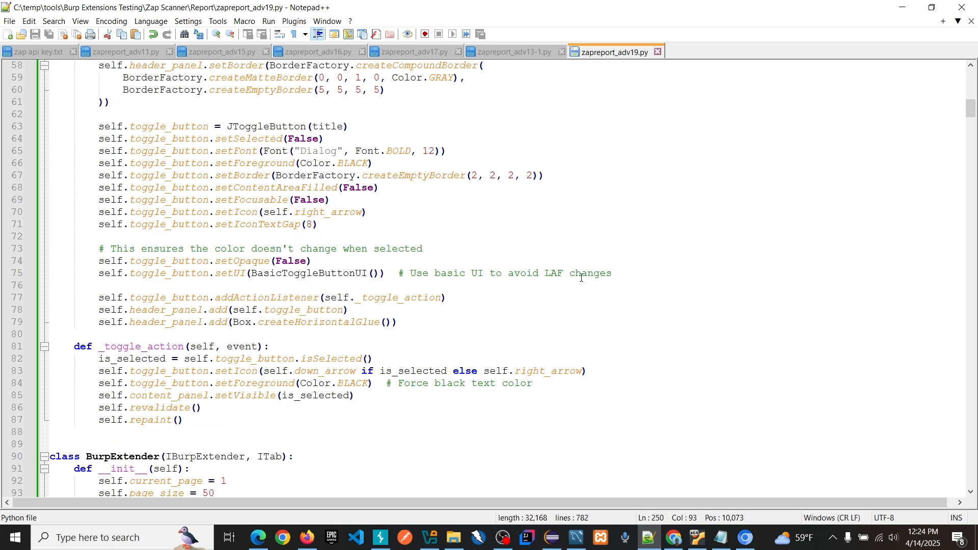
scroll(582, 277, "down", 12)
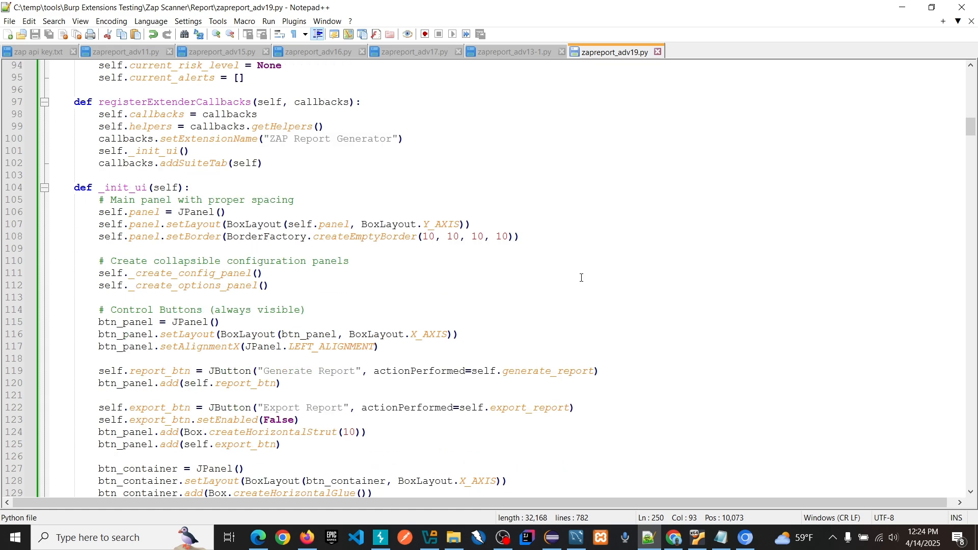
left_click(903, 9)
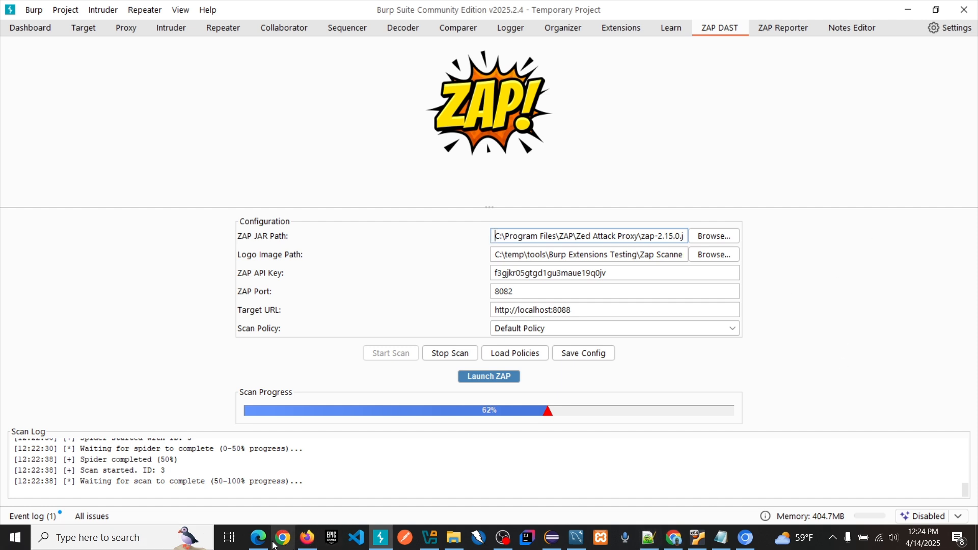
mouse_move(304, 541)
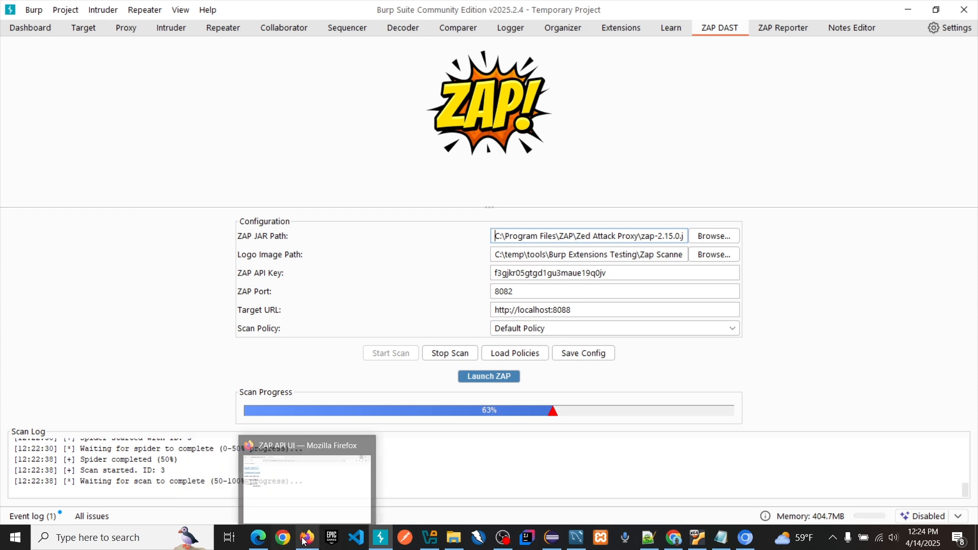
left_click(312, 513)
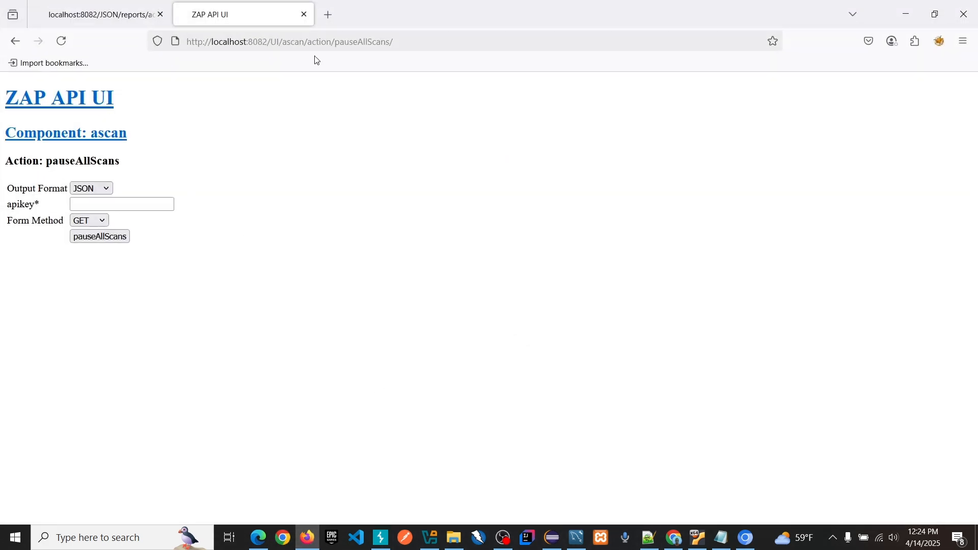
left_click(407, 42)
left_click(409, 43)
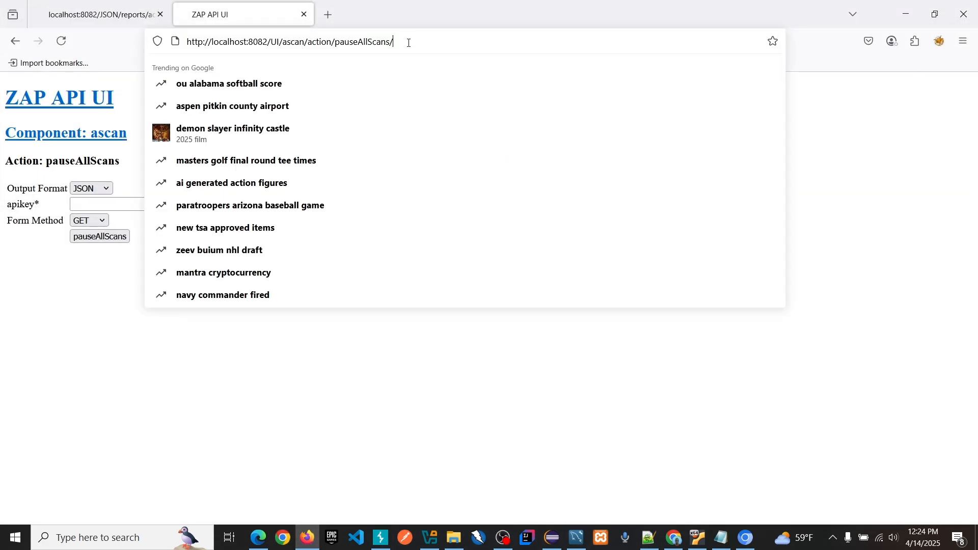
key("BackSpace")
key("BackSpace")
key("BackSpace")
key("BackSpace")
key("BackSpace")
key("BackSpace")
key("BackSpace")
key("BackSpace")
key("BackSpace")
key("BackSpace")
key("BackSpace")
key("BackSpace")
key("BackSpace")
key("BackSpace")
key("BackSpace")
key("BackSpace")
key("BackSpace")
key("BackSpace")
key("BackSpace")
key("BackSpace")
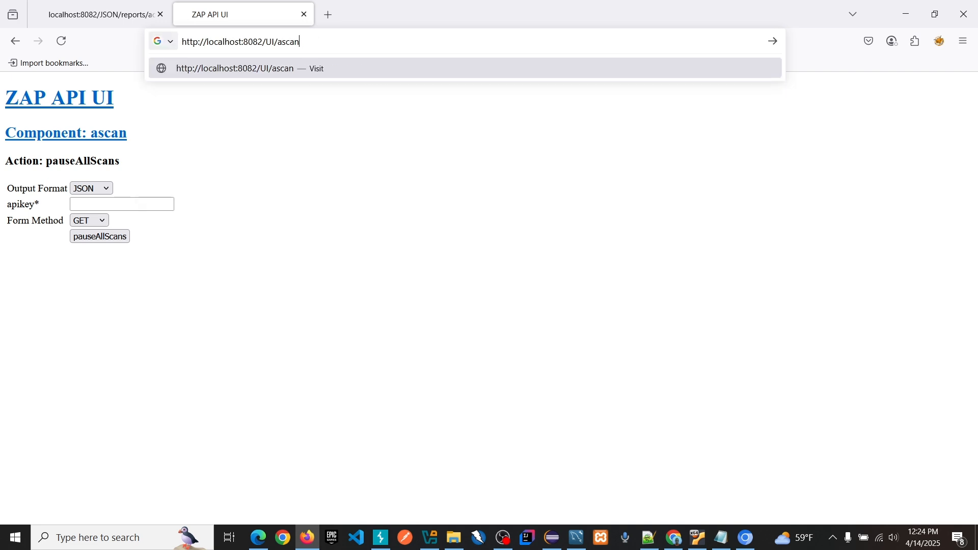
key("BackSpace")
key("BackSpace")
key("BackSpace")
key("BackSpace")
key("BackSpace")
key("BackSpace")
key("BackSpace")
key("Return")
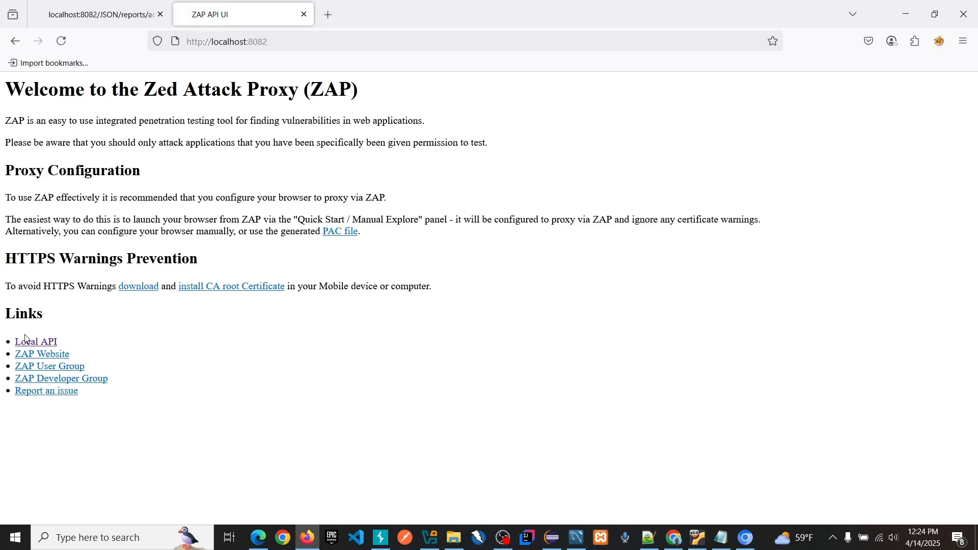
left_click(43, 345)
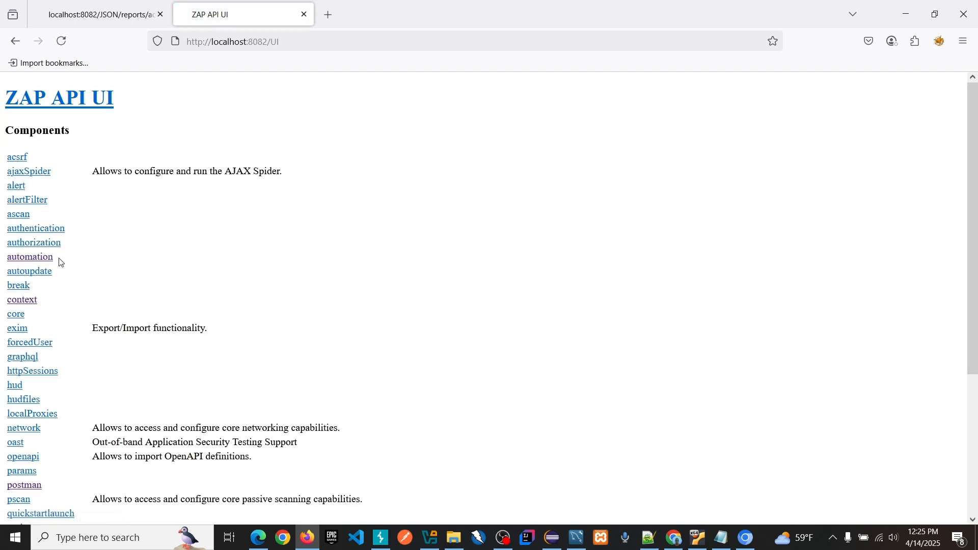
Step: Open the ascan component's pause action form in the ZAP API, and return to Burp Suite
left_click(24, 215)
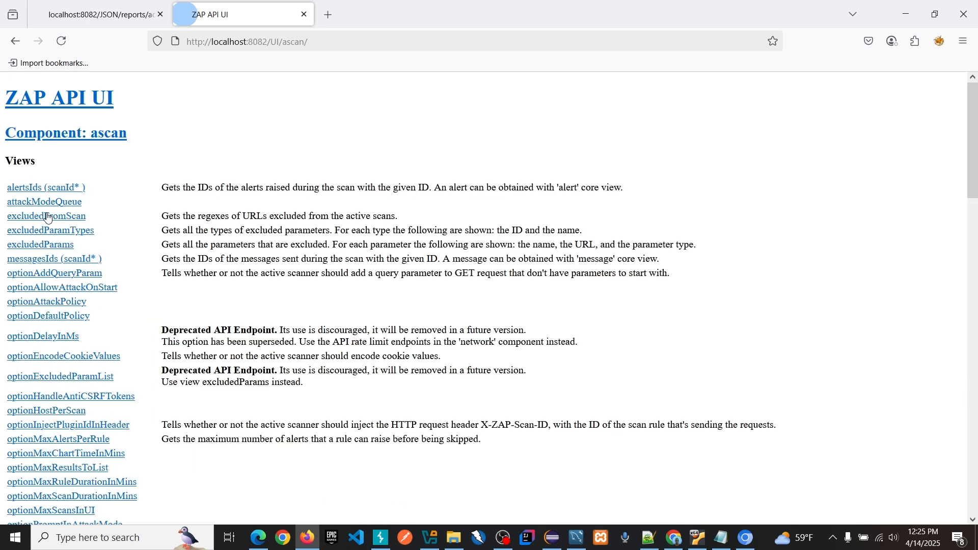
scroll(359, 279, "down", 10)
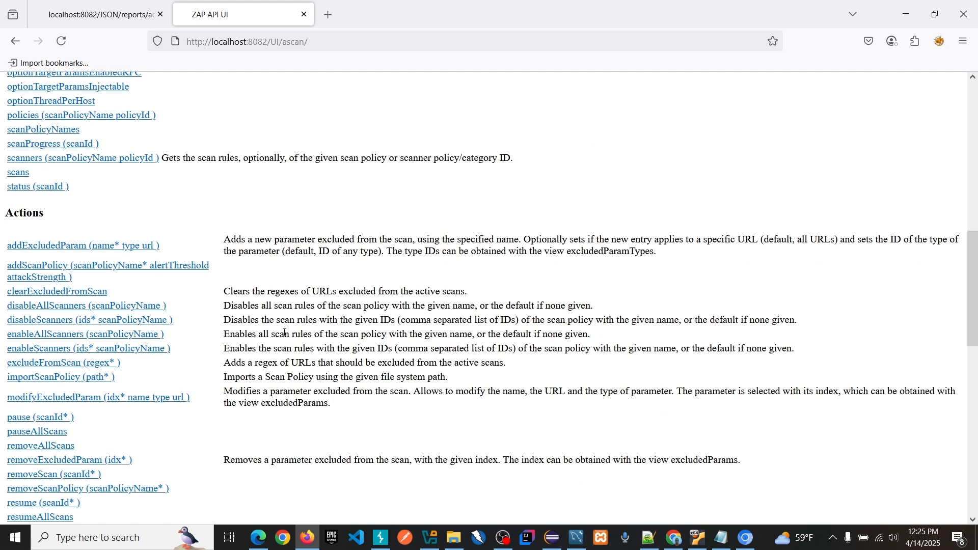
scroll(119, 411, "down", 1)
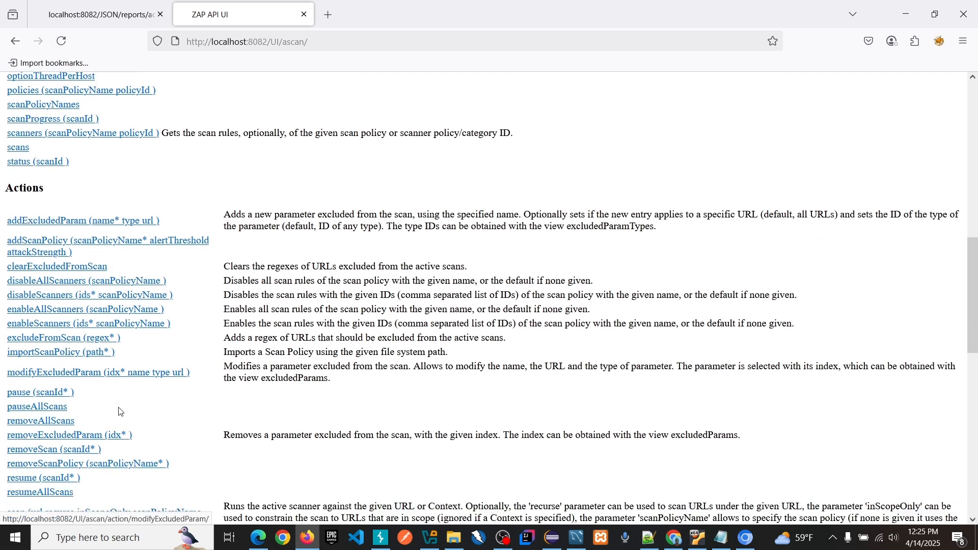
scroll(118, 411, "down", 2)
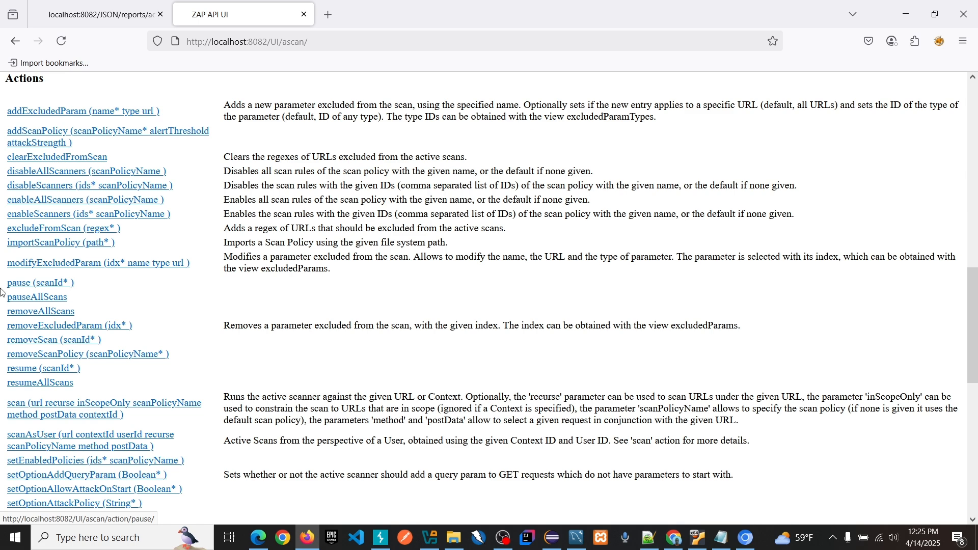
left_click(43, 289)
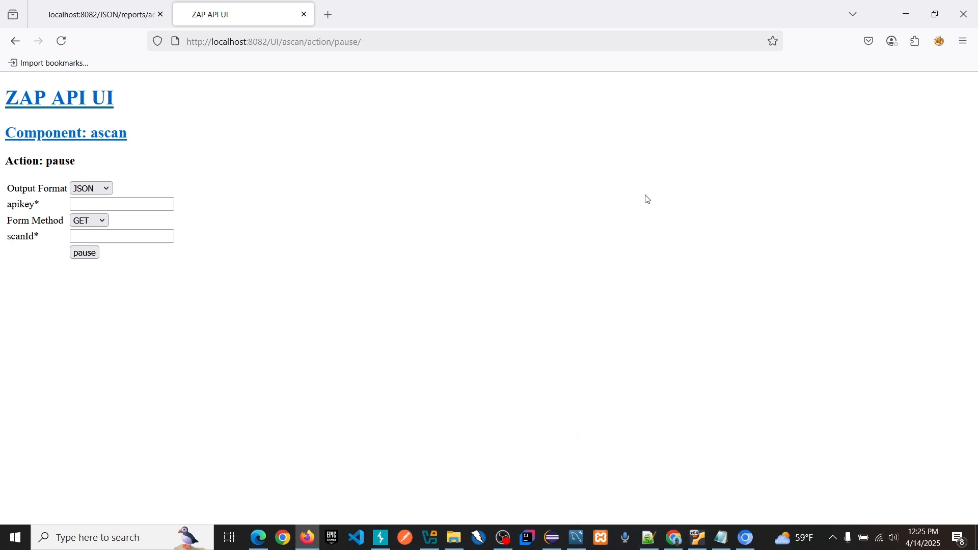
left_click(906, 14)
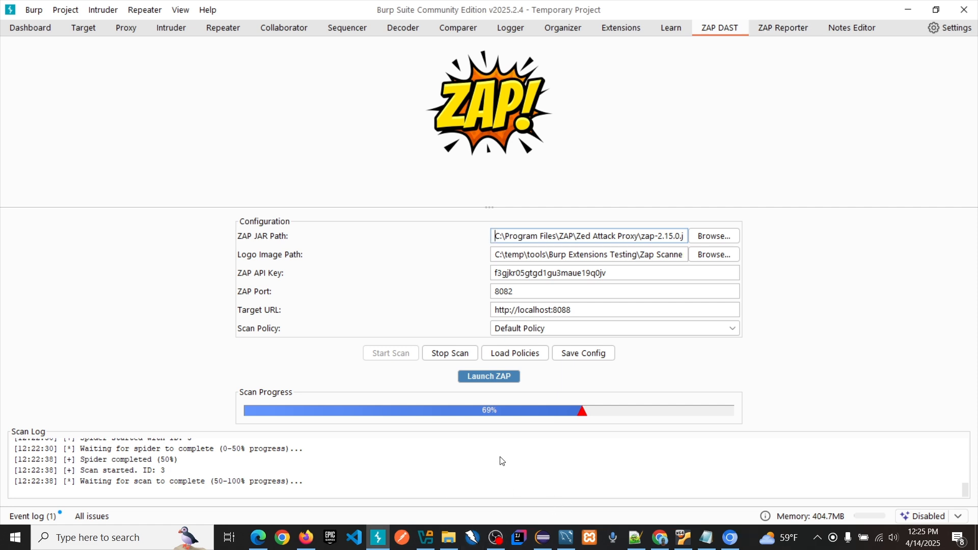
Step: Open ZAP Reporter, view the existing high-severity findings, and return to the severity summary
left_click(782, 27)
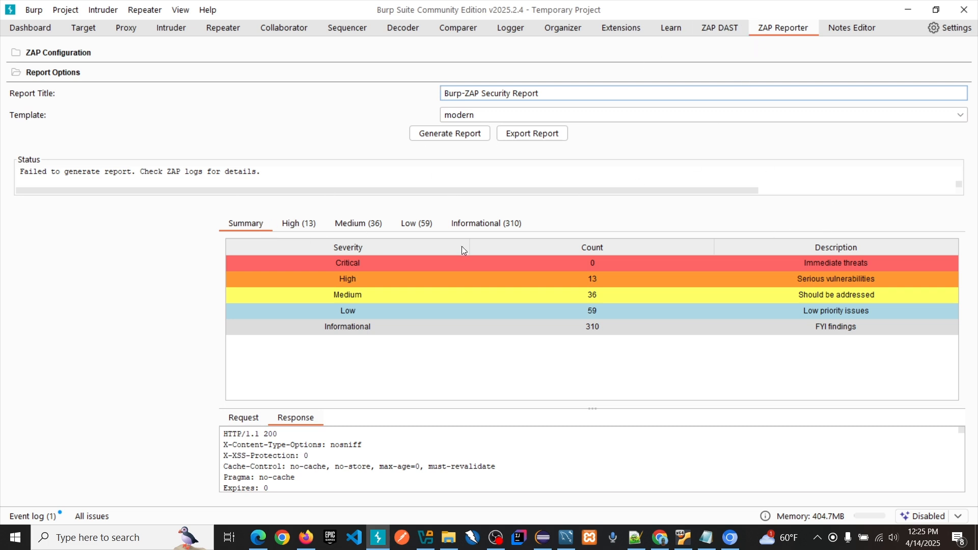
left_click(292, 225)
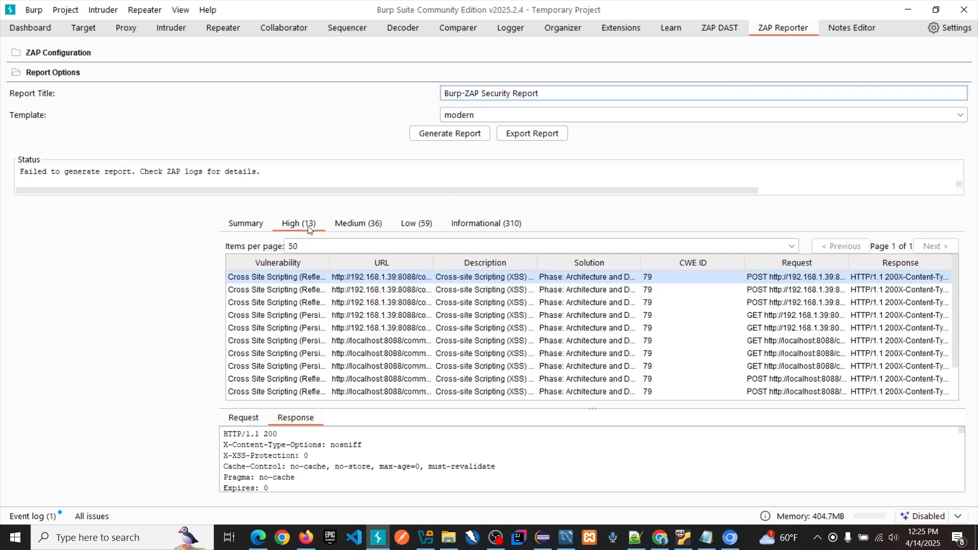
left_click(257, 225)
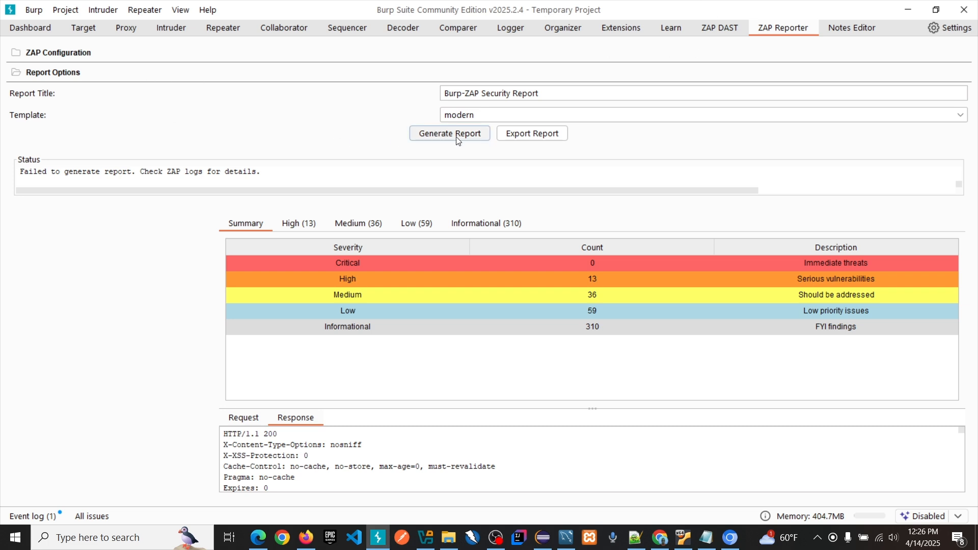
Step: Generate the Burp-ZAP Security Report with the modern template and check its high-severity findings and summary
left_click(440, 137)
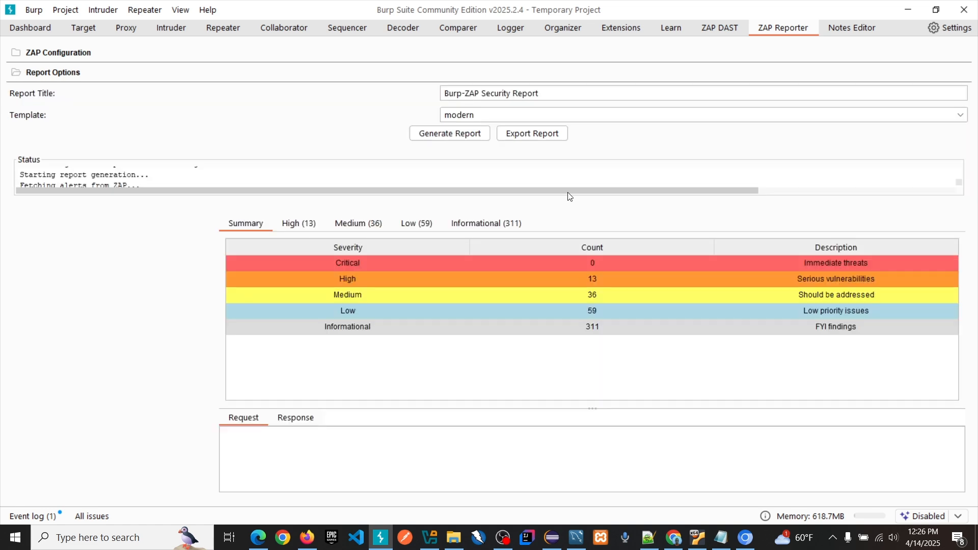
left_click(303, 226)
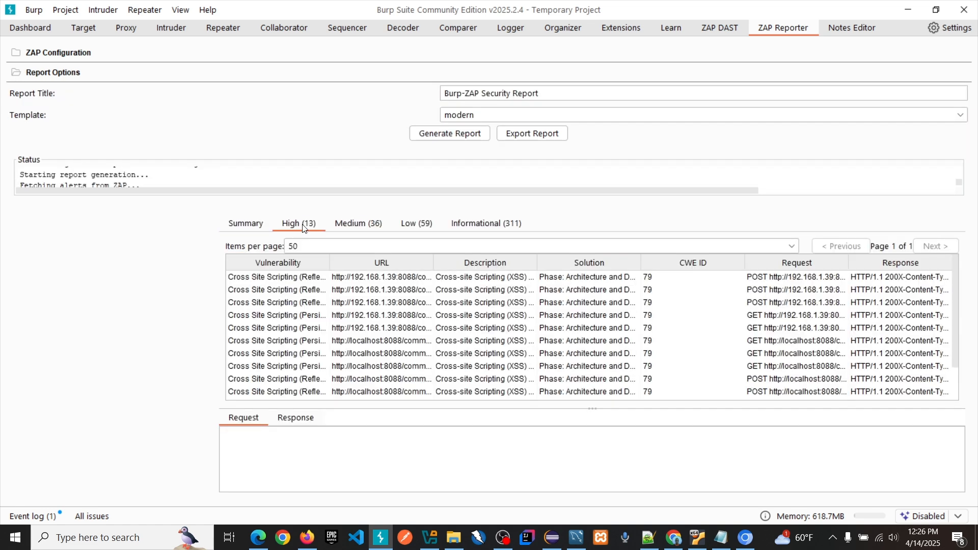
left_click(253, 225)
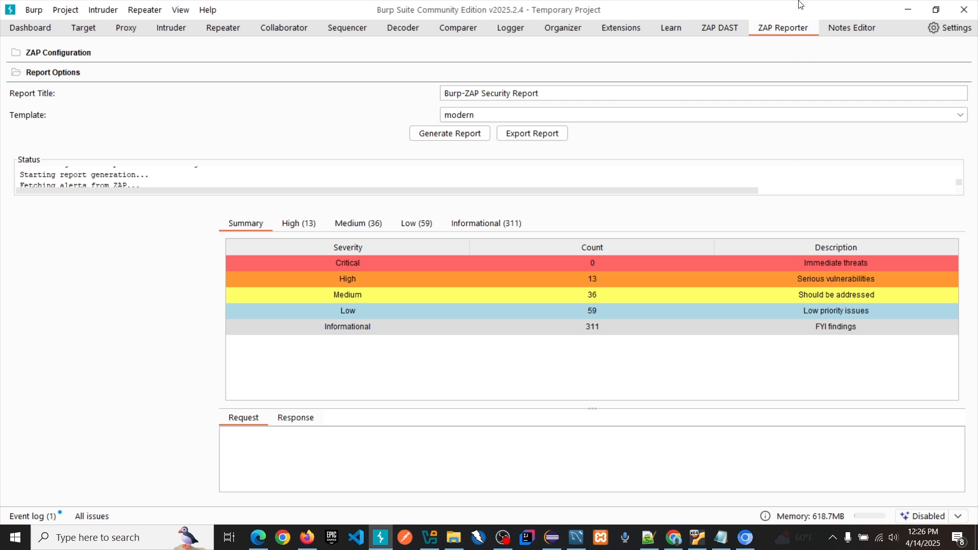
Step: Start generating the report again, check the ZAP Report Generator among the installed extensions, and return to ZAP Reporter
left_click(450, 133)
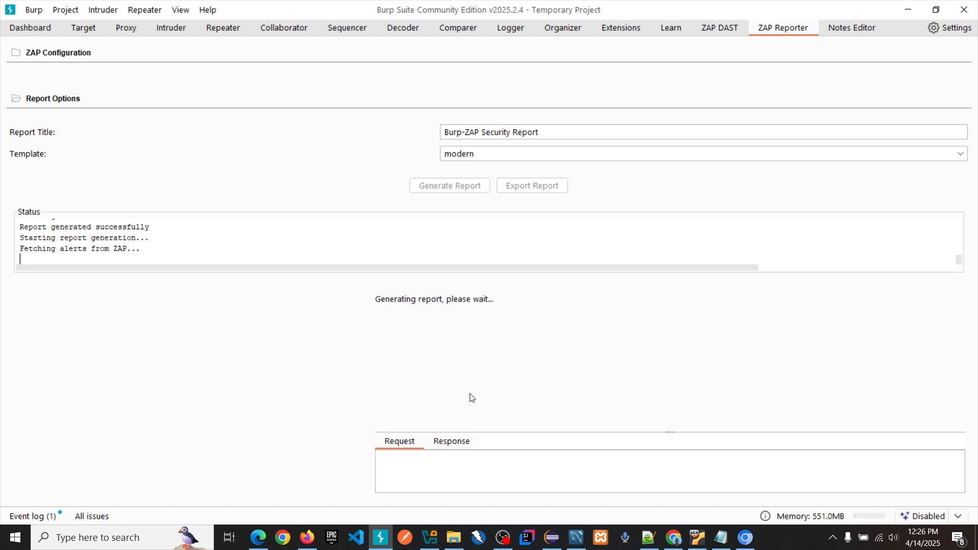
left_click(629, 34)
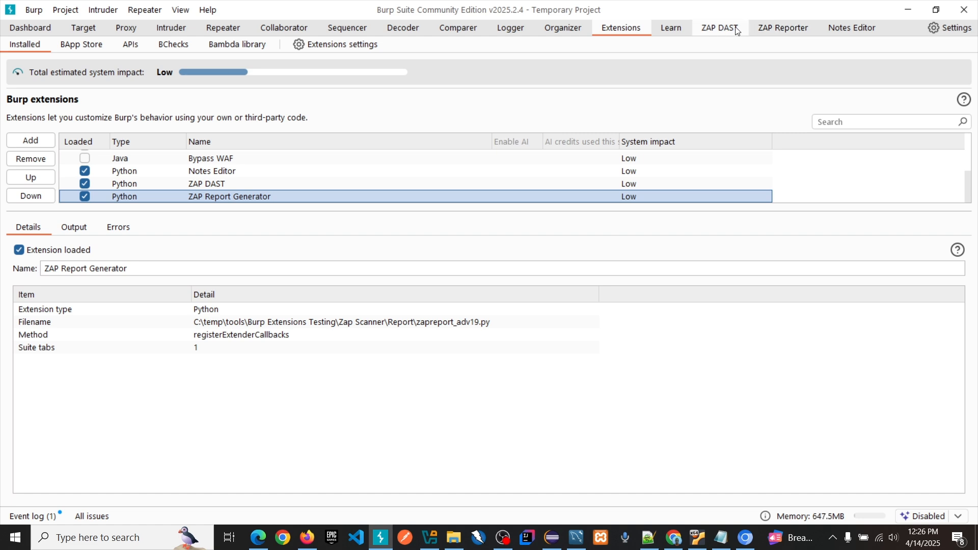
left_click(784, 29)
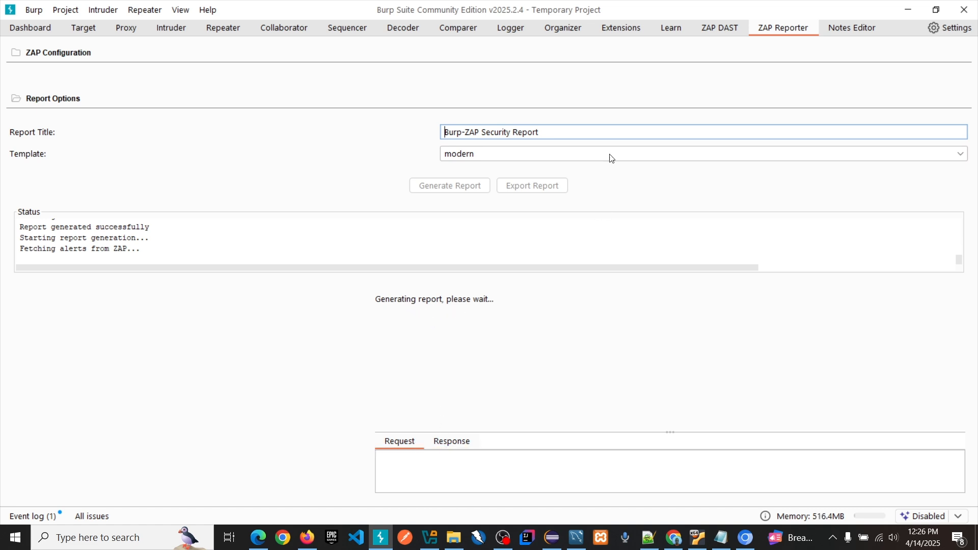
Step: Check the ZAP DAST scan, and start exporting the generated report to the zap reports folder in Documents
left_click(715, 30)
left_click(781, 29)
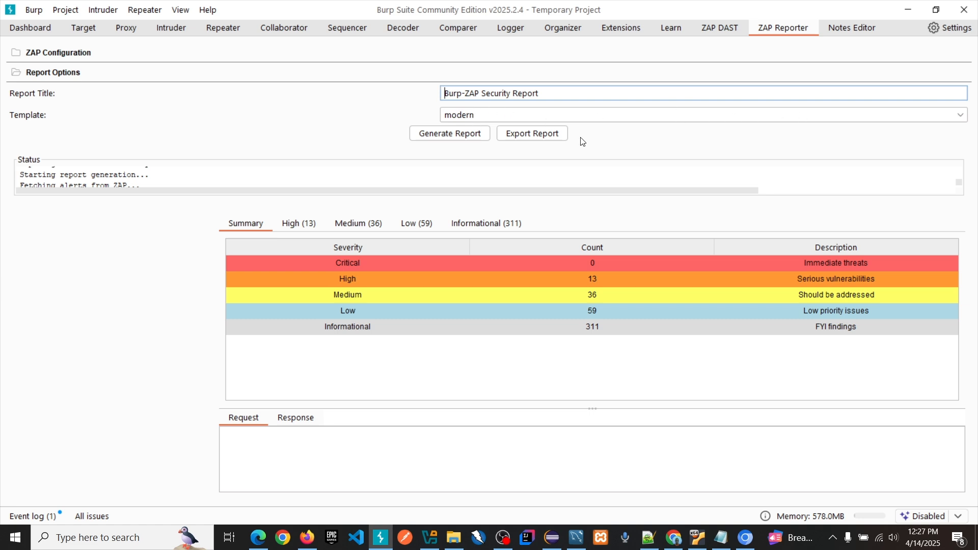
left_click(533, 135)
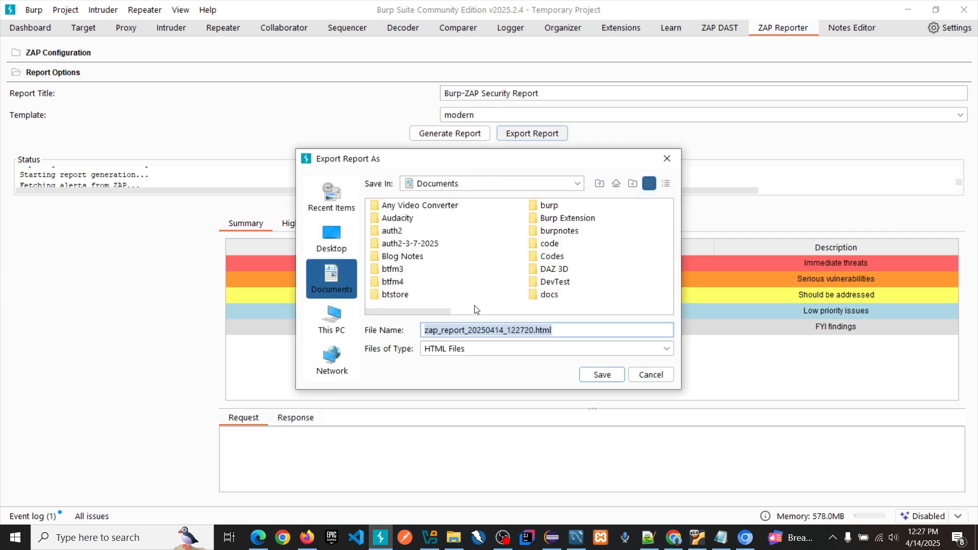
left_click_drag(444, 309, 695, 295)
double_click(574, 218)
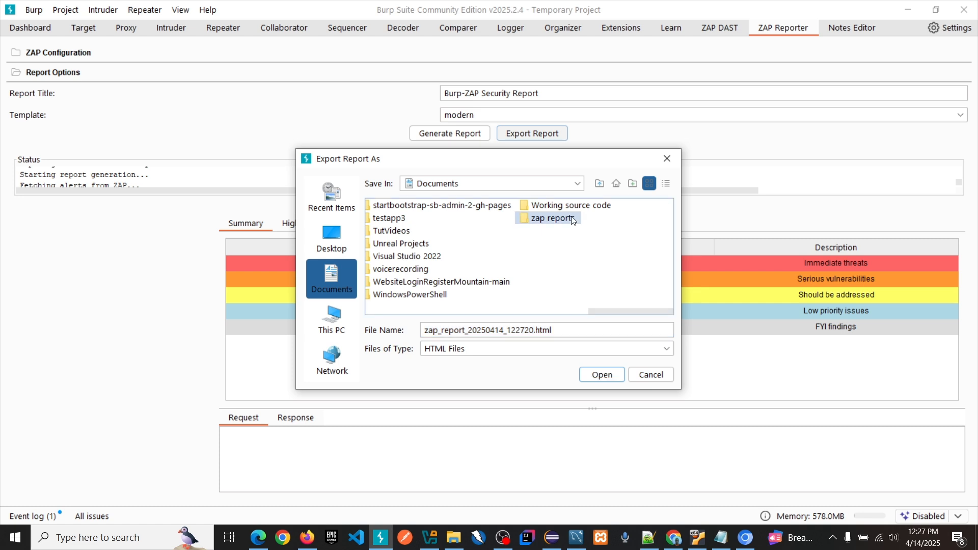
Step: Create a new folder with the default name inside zap reports and save the report there as an HTML file
right_click(572, 231)
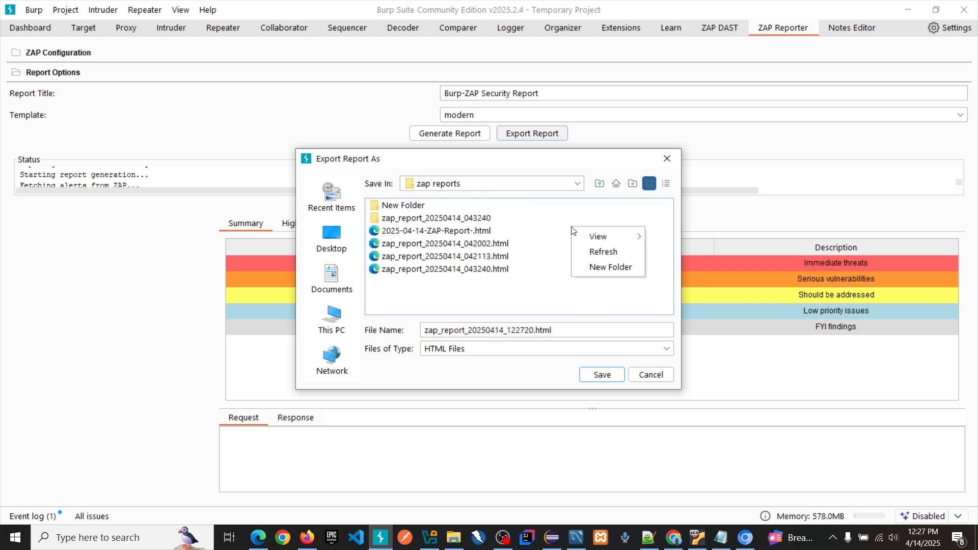
left_click(584, 266)
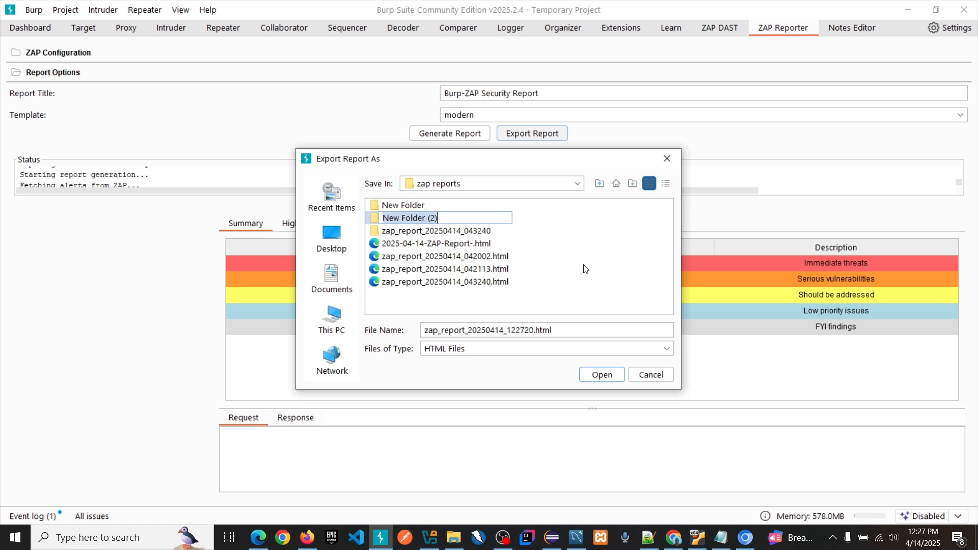
left_click(585, 267)
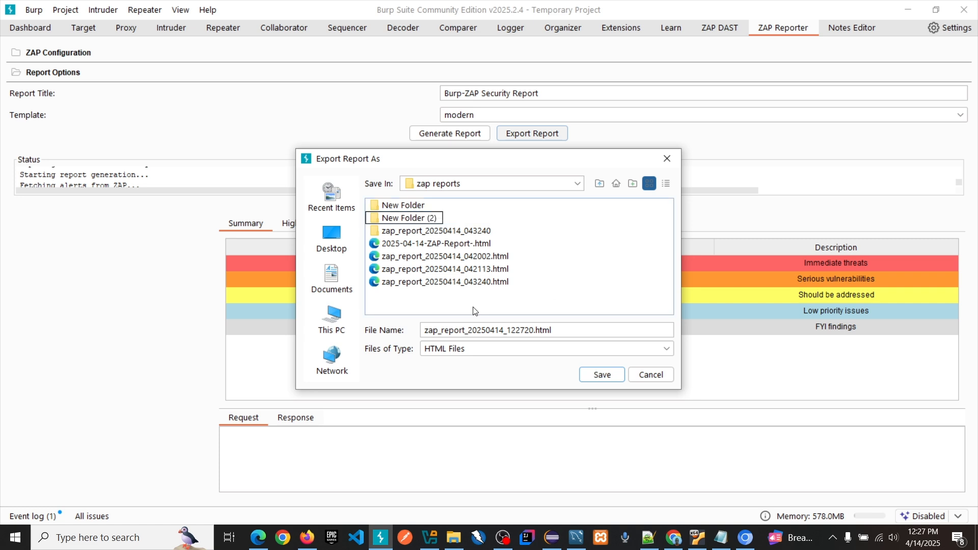
double_click(397, 218)
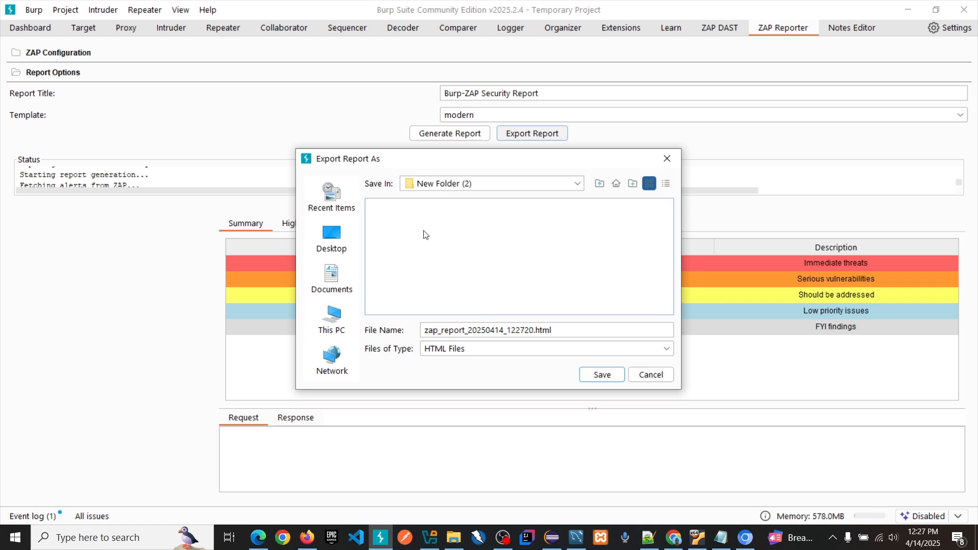
left_click(602, 375)
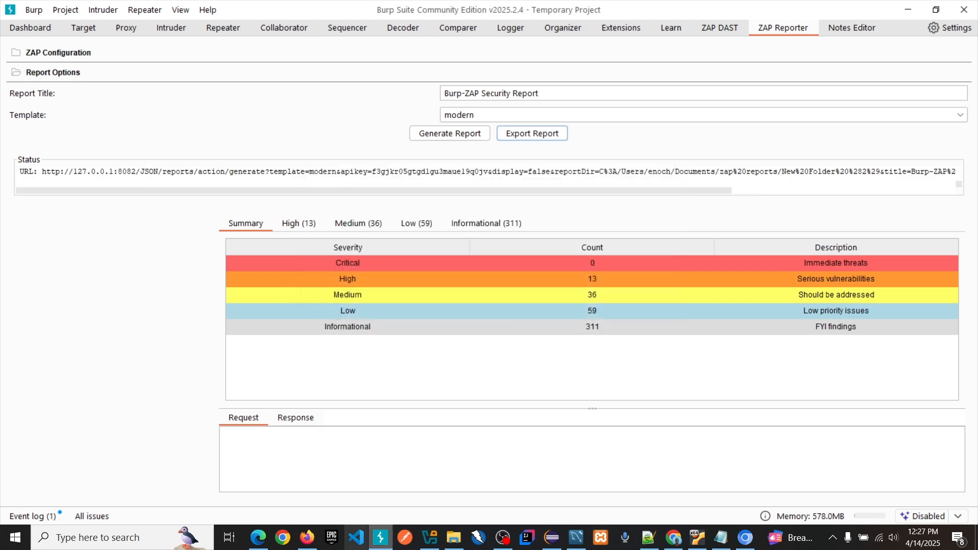
Step: Switch to File Explorer and open the exported zap_report_20250414_122720.html from New Folder (2) in Documents, zap reports
left_click(454, 537)
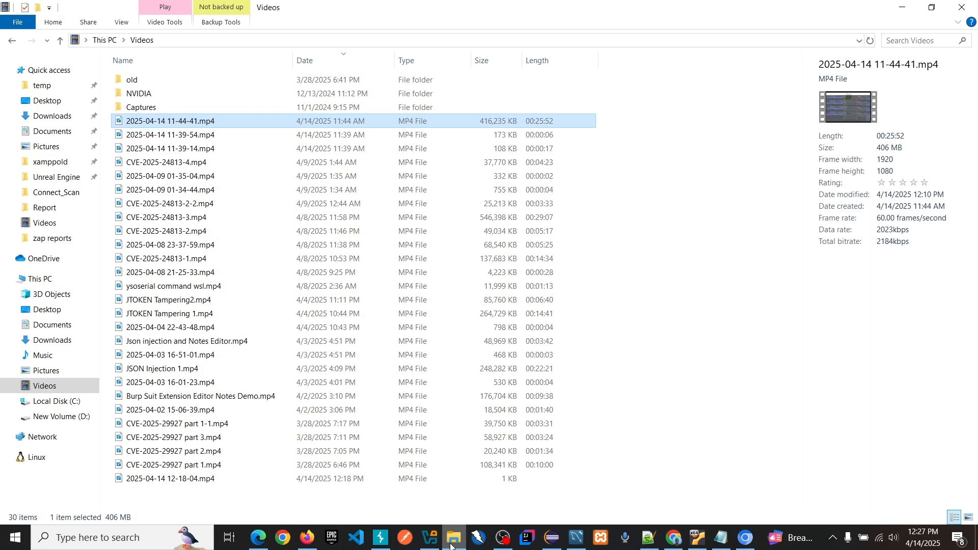
left_click(57, 133)
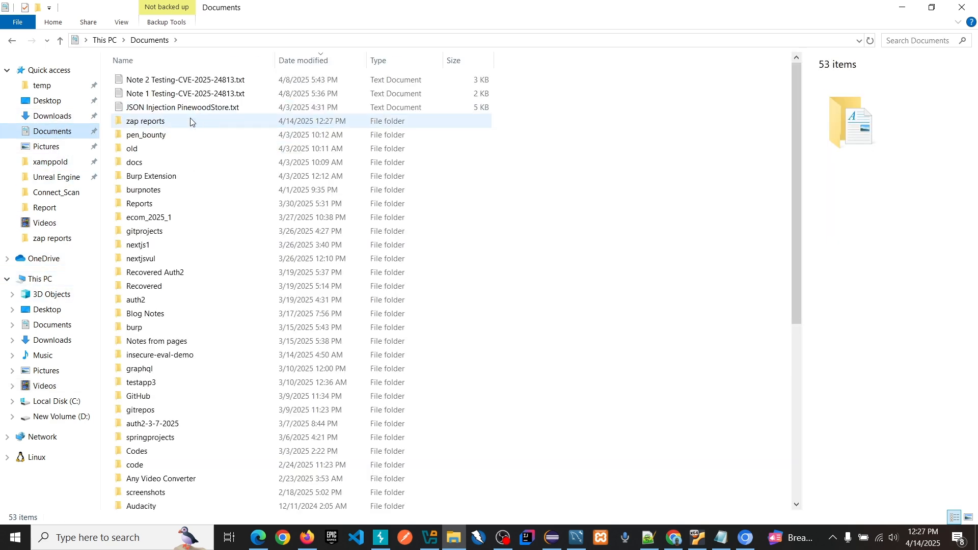
double_click(174, 122)
double_click(181, 98)
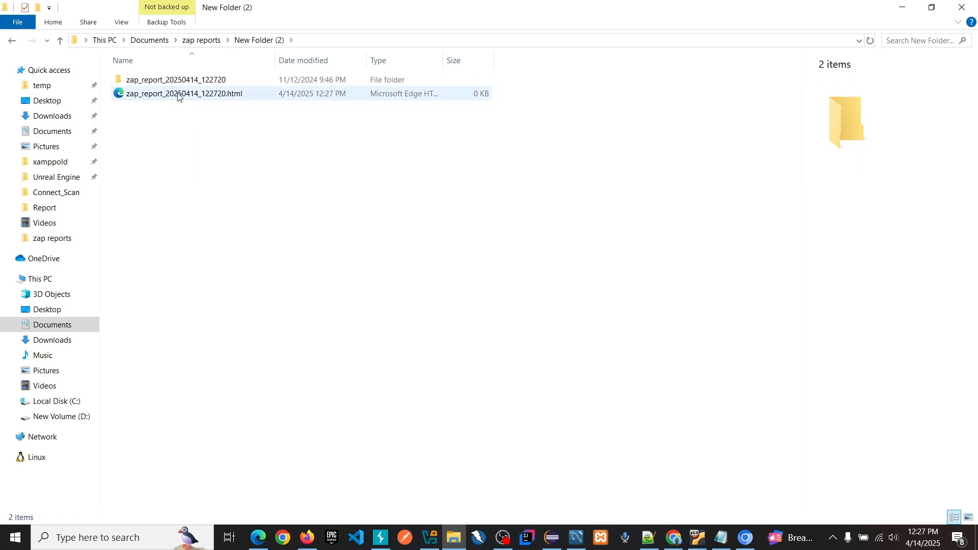
double_click(180, 95)
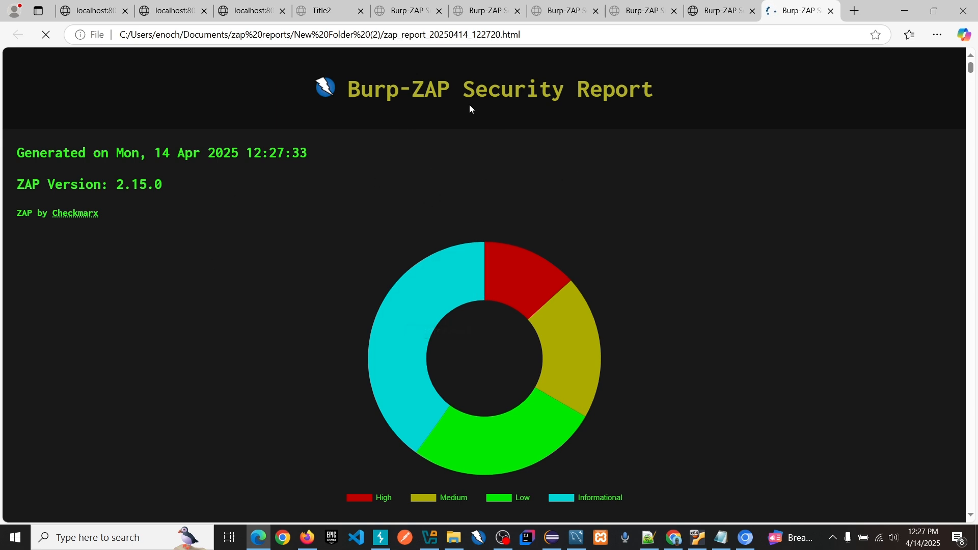
Step: Review the exported report's severity chart, summary of alerts and list of alerts by risk level
scroll(727, 185, "down", 8)
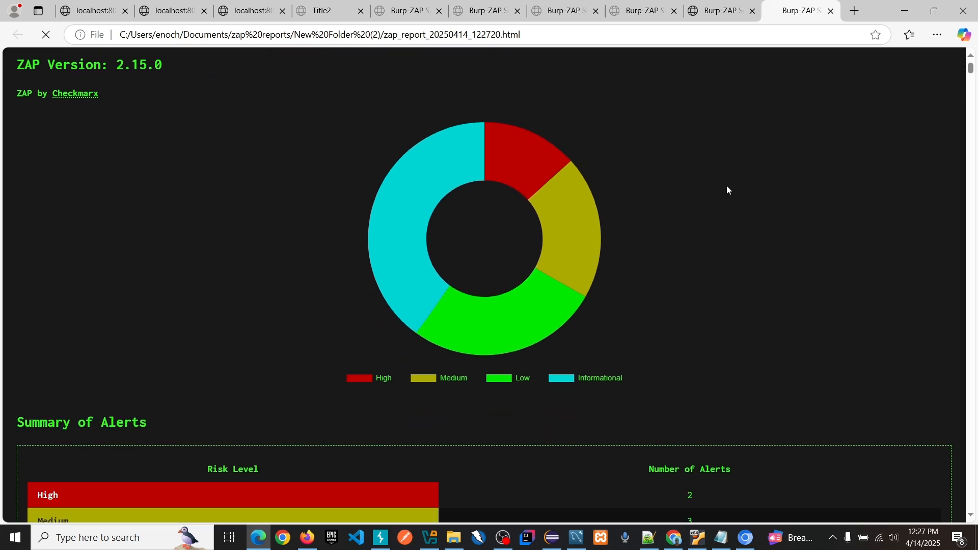
scroll(727, 186, "down", 6)
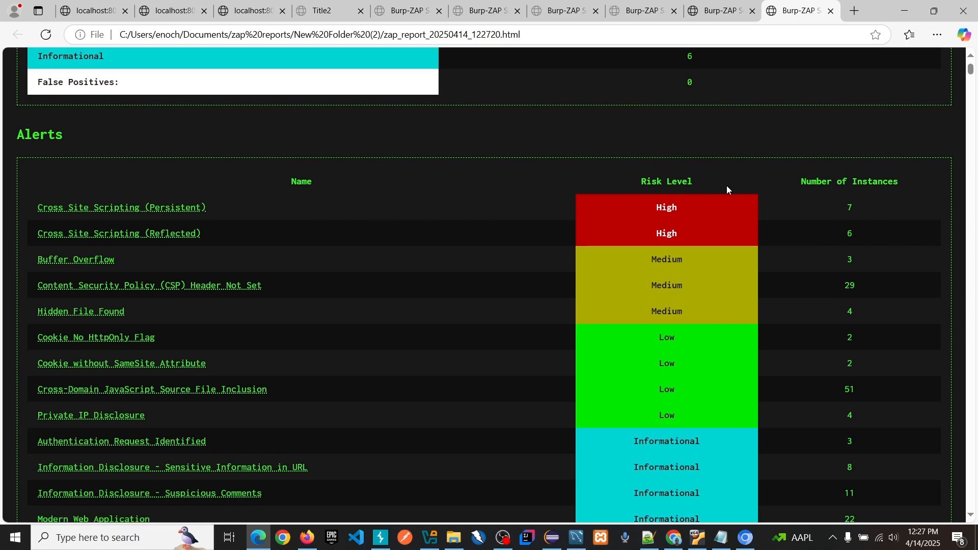
scroll(726, 185, "down", 2)
scroll(726, 185, "up", 5)
Step: Open the Cross Site Scripting (Persistent) alert and examine its description, affected URL, parameter and attack details
left_click(160, 209)
scroll(465, 216, "up", 2)
scroll(464, 216, "down", 2)
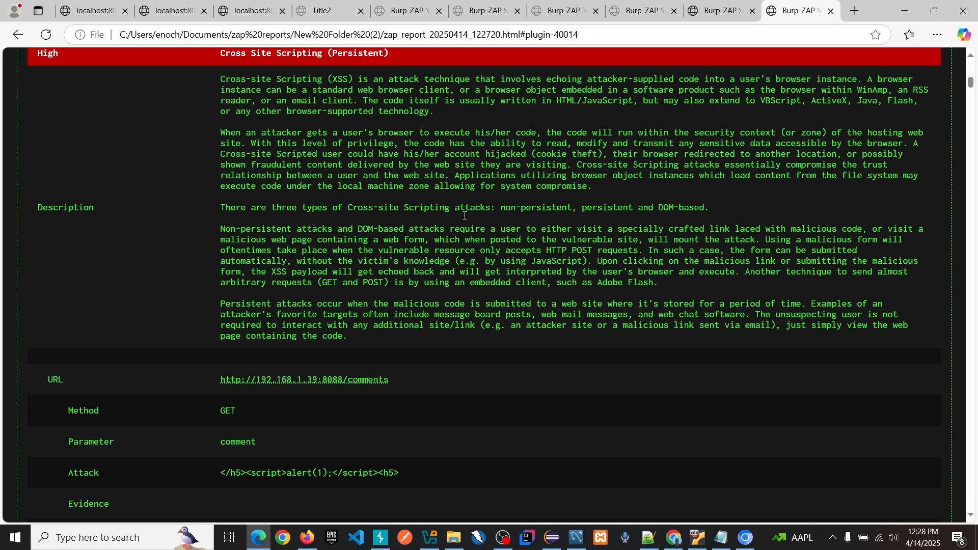
scroll(321, 280, "down", 1)
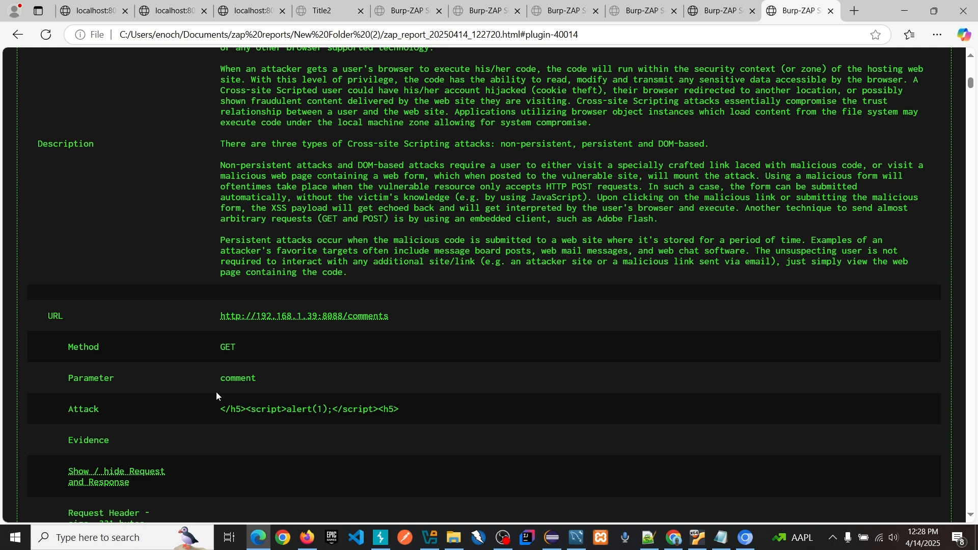
scroll(286, 434, "down", 4)
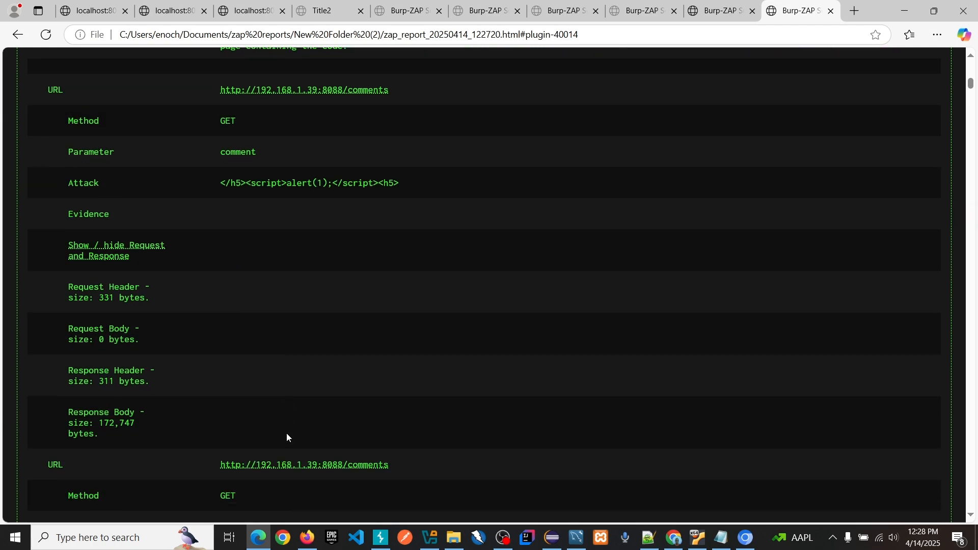
scroll(288, 427, "up", 9)
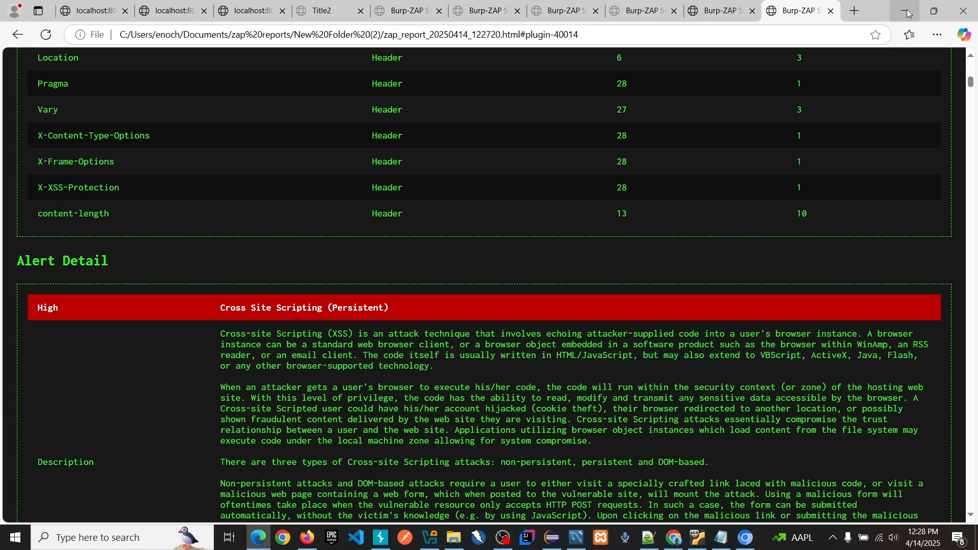
Step: Minimize the report, return to Burp Suite and check the scan progress in ZAP DAST
left_click(897, 5)
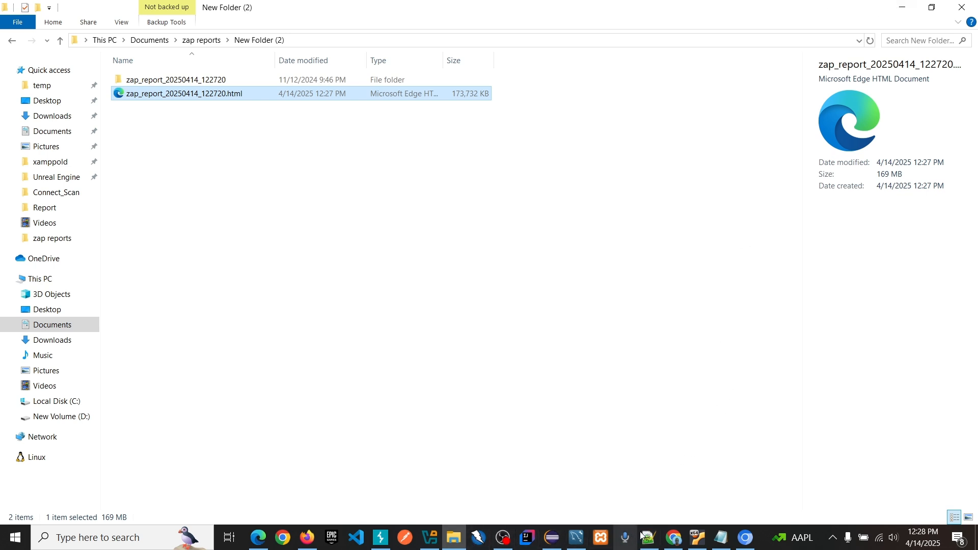
left_click(380, 540)
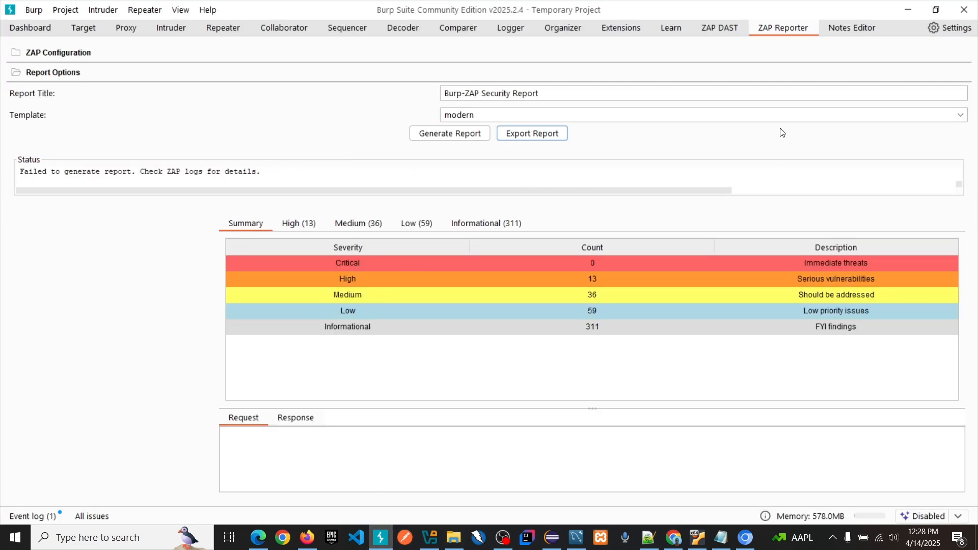
left_click(720, 28)
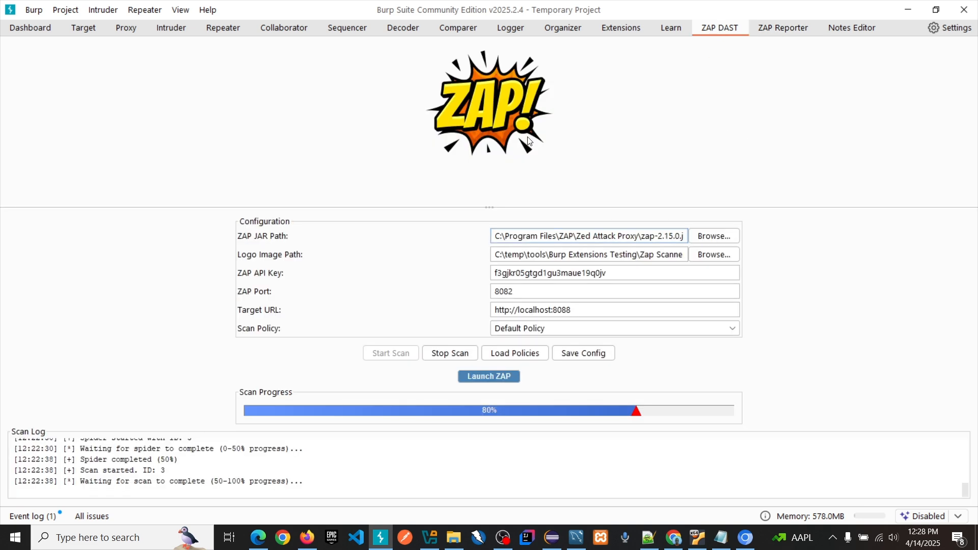